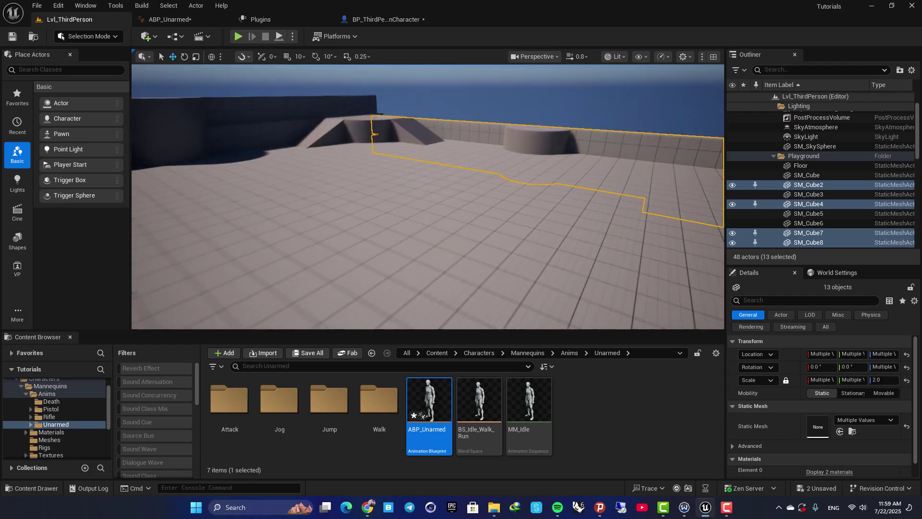
Step: Play the third-person level and run the character around in different directions to examine the head scaling while moving and standing
{"action": "left_click", "coordinate": [238, 37]}
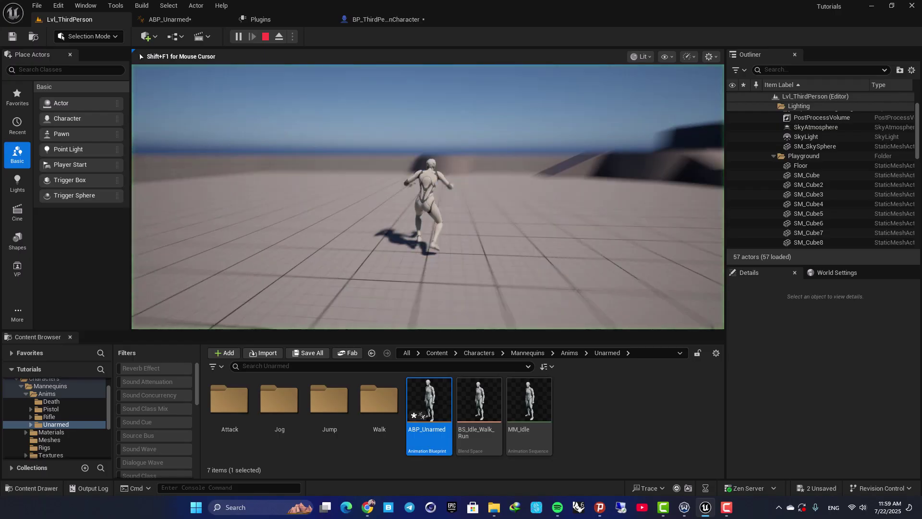
{"action": "key", "text": "w"}
{"action": "key", "text": "d"}
{"action": "key", "text": "d"}
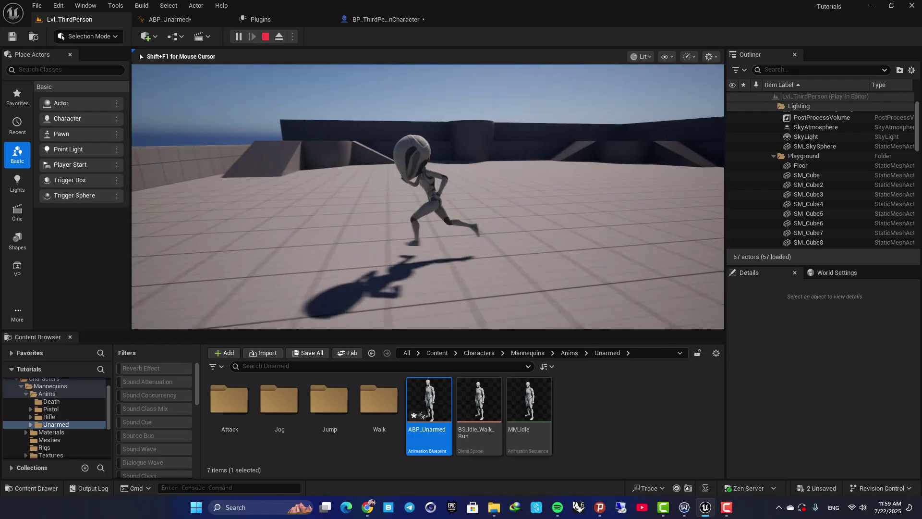
{"action": "key", "text": "w"}
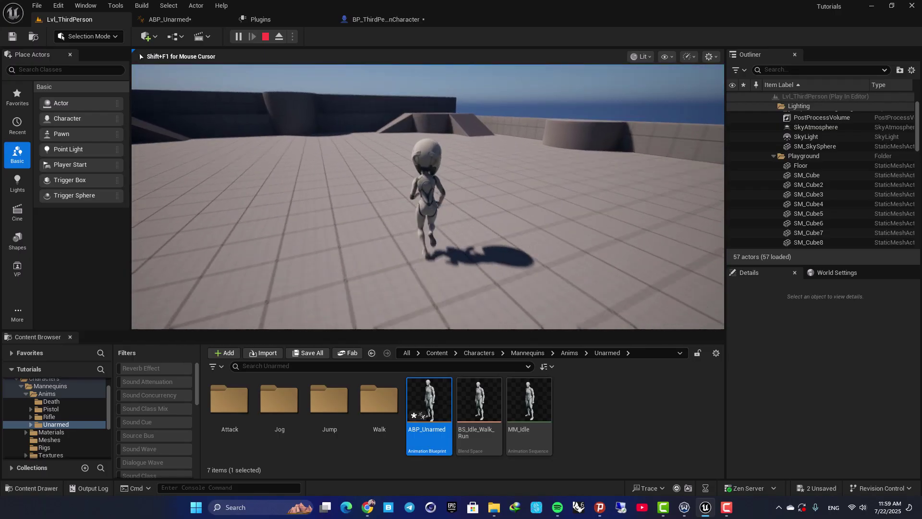
{"action": "key", "text": "d"}
{"action": "key", "text": "s"}
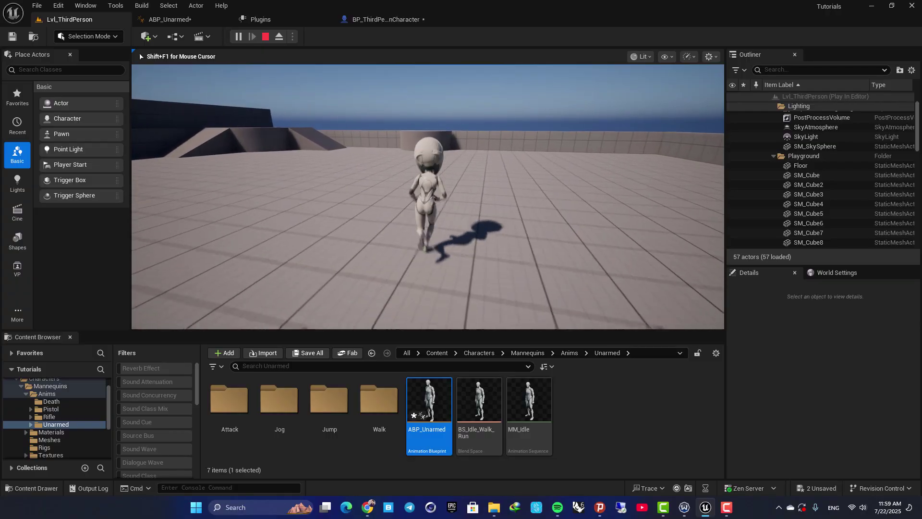
{"action": "key", "text": "w"}
{"action": "key", "text": "a"}
{"action": "key", "text": "d"}
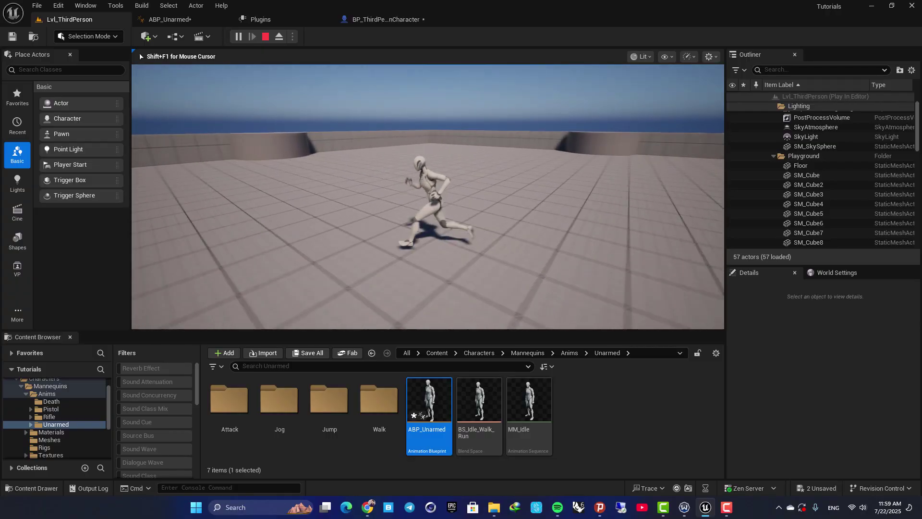
{"action": "key", "text": "s"}
{"action": "key", "text": "d"}
{"action": "key", "text": "w"}
{"action": "key", "text": "d"}
{"action": "key", "text": "s"}
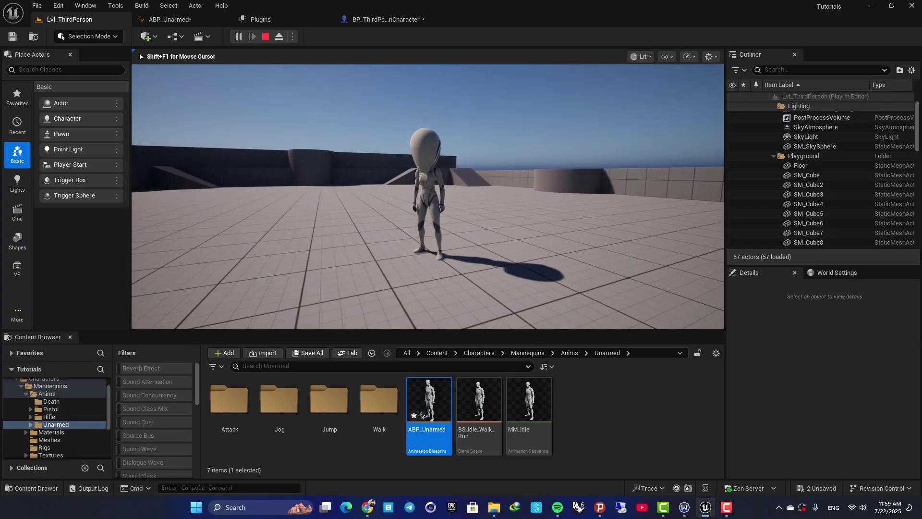
{"action": "key", "text": "w"}
{"action": "key", "text": "a"}
{"action": "key", "text": "s"}
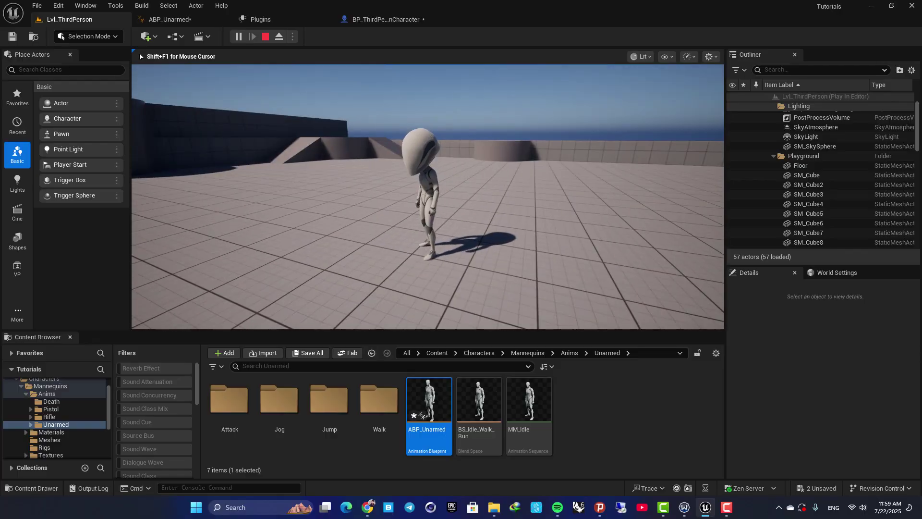
{"action": "key", "text": "a"}
{"action": "key", "text": "w"}
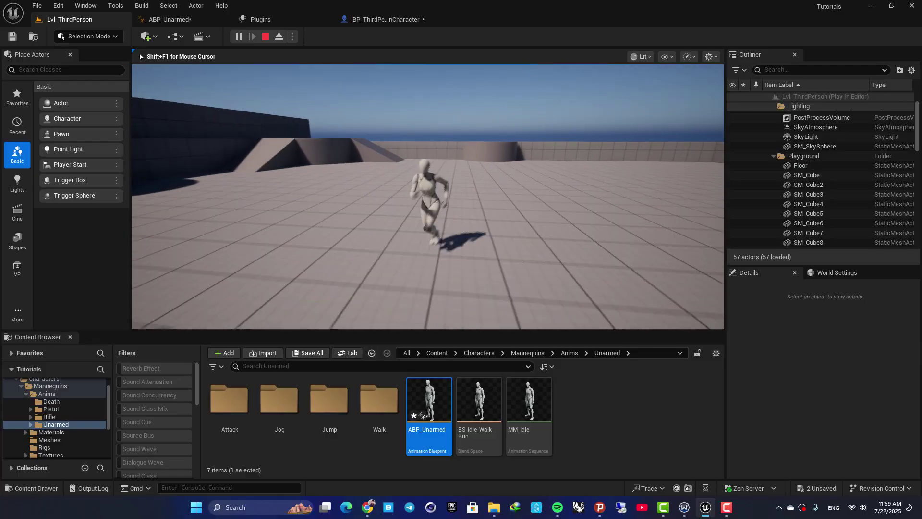
{"action": "key", "text": "d"}
{"action": "key", "text": "s"}
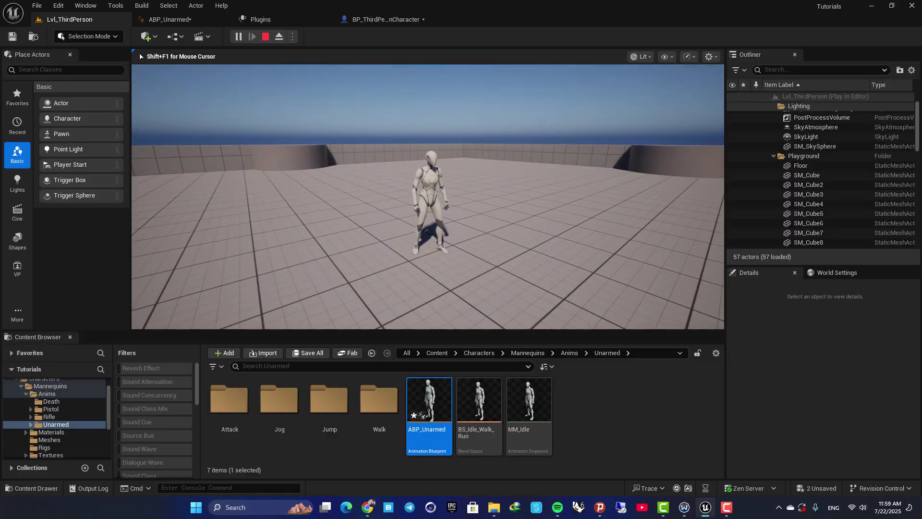
{"action": "key", "text": "d"}
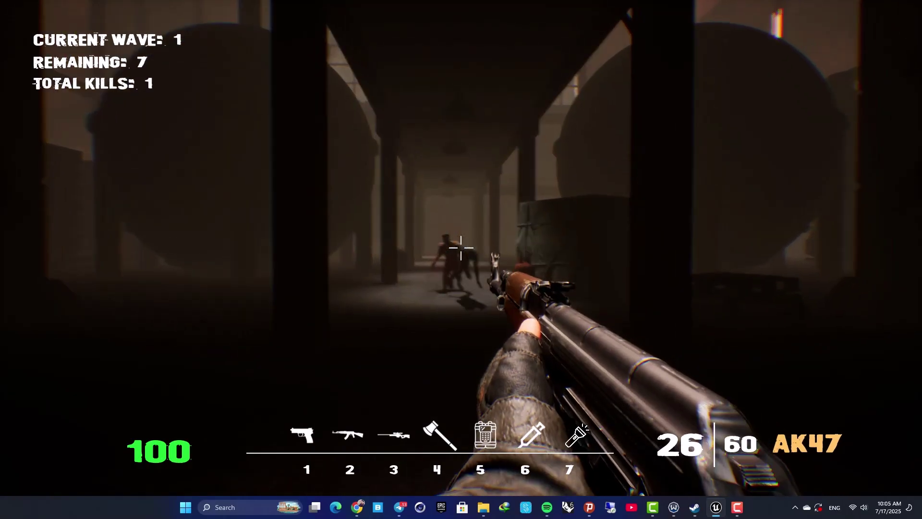
{"action": "left_click", "coordinate": [461, 248]}
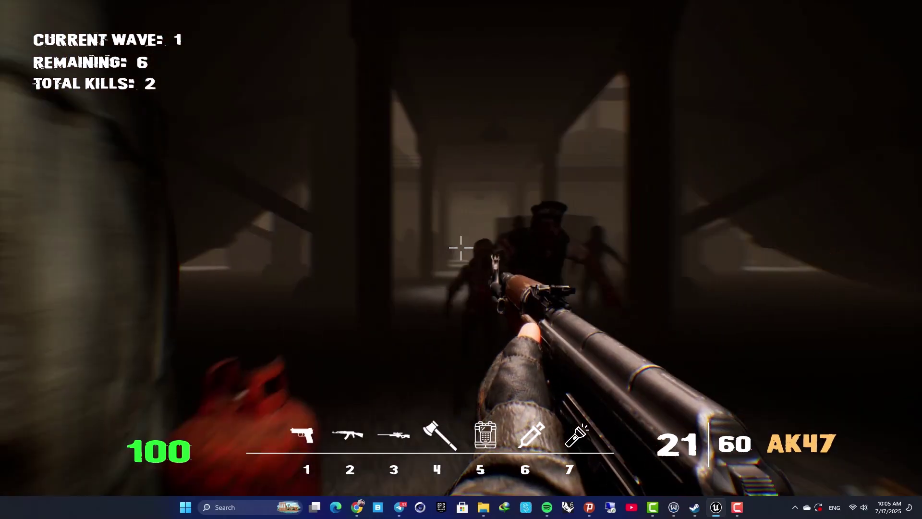
{"action": "key", "text": "1"}
{"action": "left_click", "coordinate": [461, 248]}
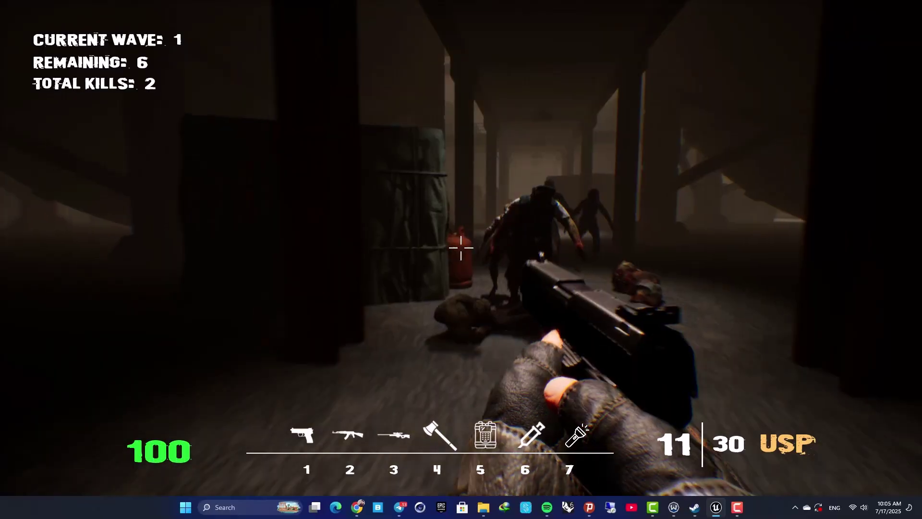
{"action": "left_click", "coordinate": [461, 248]}
{"action": "left_click", "coordinate": [461, 247]}
{"action": "left_click", "coordinate": [461, 248]}
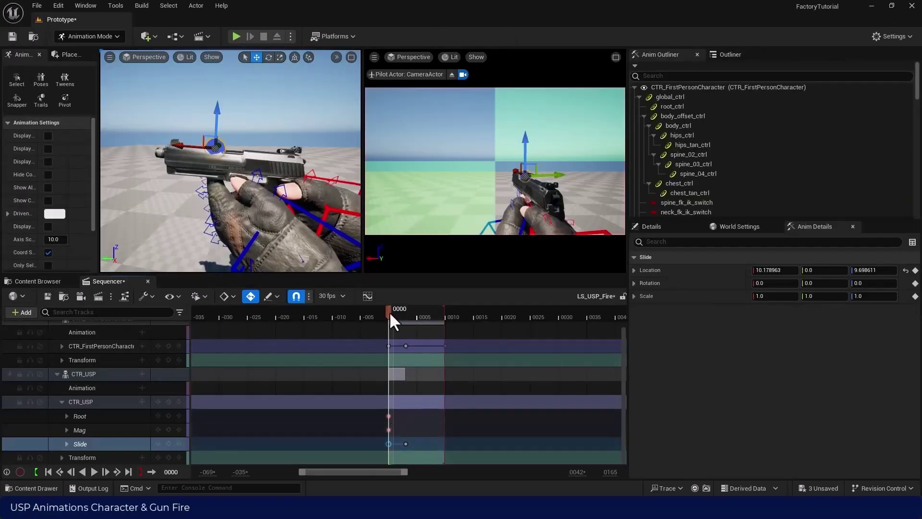
{"action": "mouse_move", "coordinate": [390, 312]}
{"action": "left_mouse_down"}
{"action": "mouse_move", "coordinate": [447, 317]}
{"action": "mouse_move", "coordinate": [388, 324]}
{"action": "left_mouse_up"}
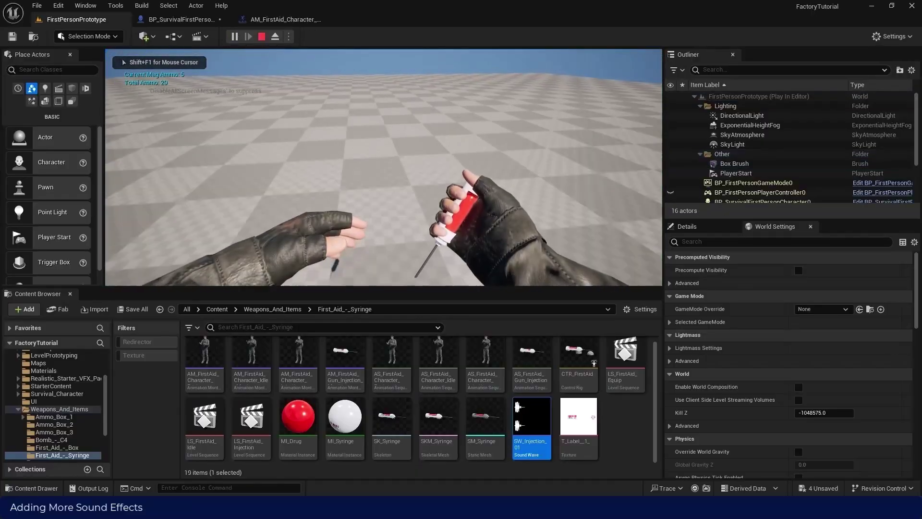
{"action": "key", "text": "F11"}
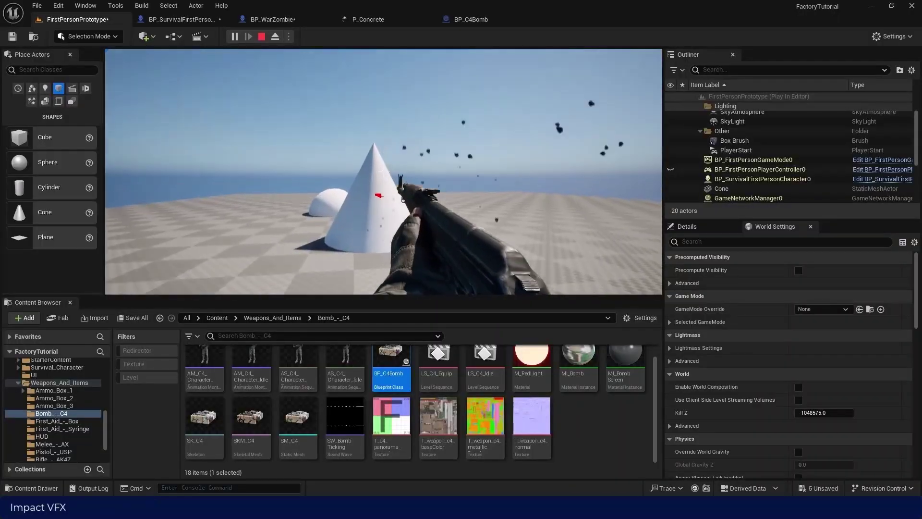
{"action": "left_click", "coordinate": [384, 172]}
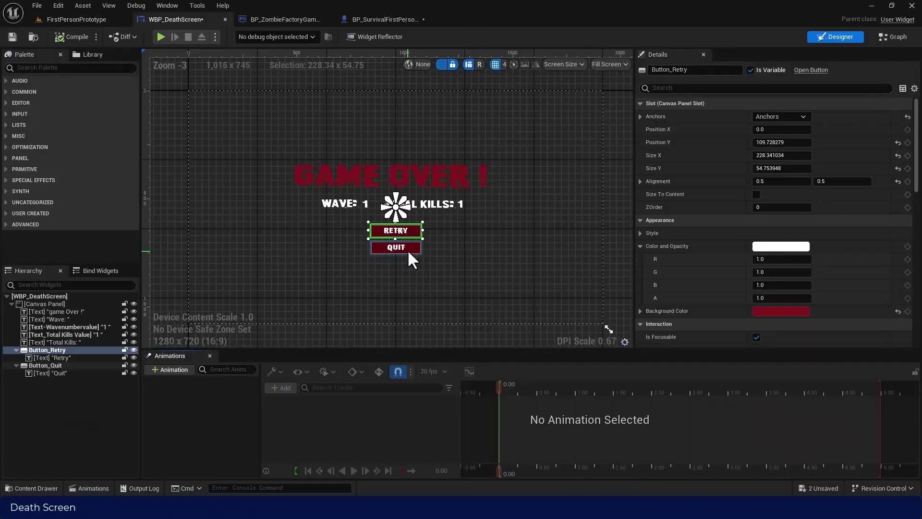
{"action": "scroll", "coordinate": [675, 231], "scroll_direction": "down", "scroll_amount": 10}
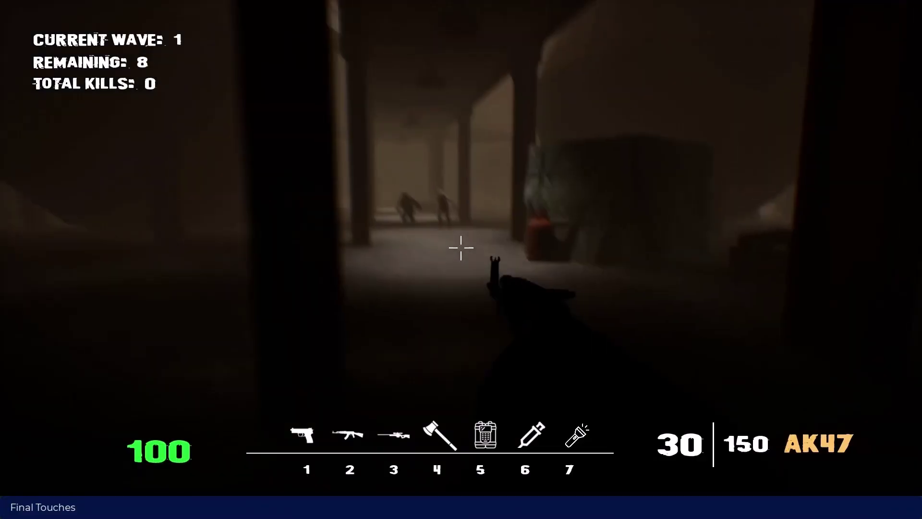
{"action": "left_click", "coordinate": [461, 248]}
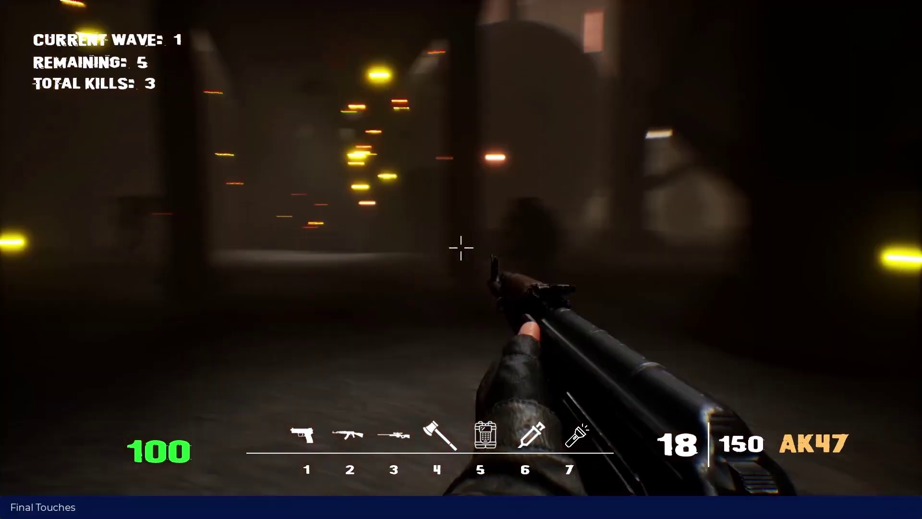
{"action": "left_click_drag", "start_coordinate": [461, 248], "coordinate": [461, 247]}
{"action": "key", "text": "r"}
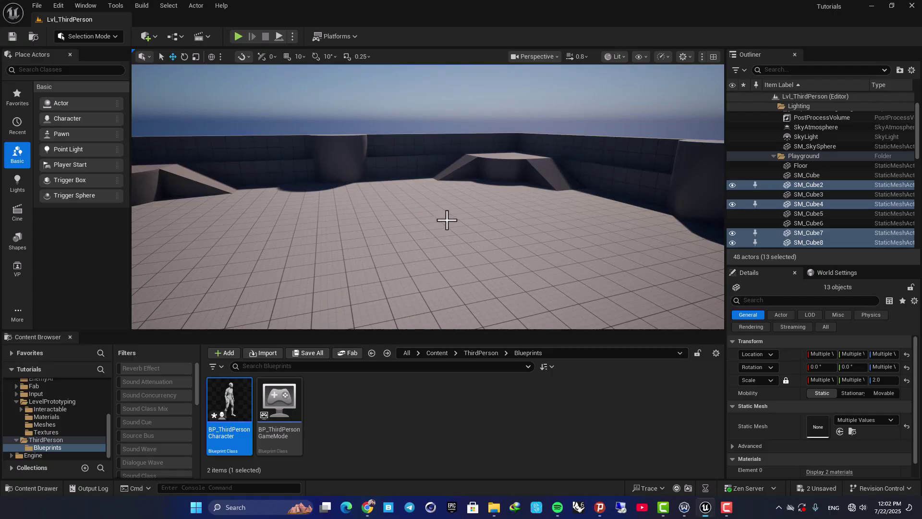
Step: Open the BP_ThirdPersonCharacter blueprint and the SKM_Quinn_Simple skeletal mesh assigned to its mesh
{"action": "right_click_drag", "start_coordinate": [446, 218], "coordinate": [446, 226]}
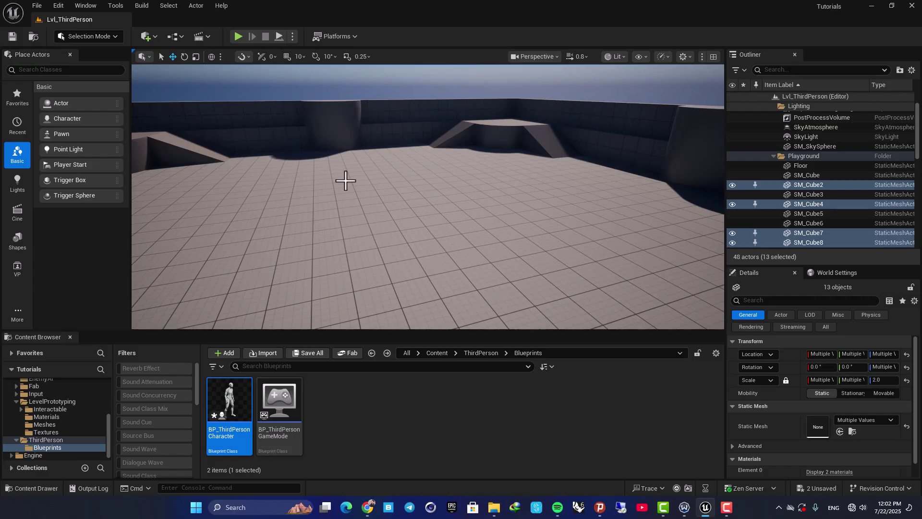
{"action": "right_click_drag", "start_coordinate": [432, 215], "coordinate": [485, 204]}
{"action": "left_click", "coordinate": [231, 401]}
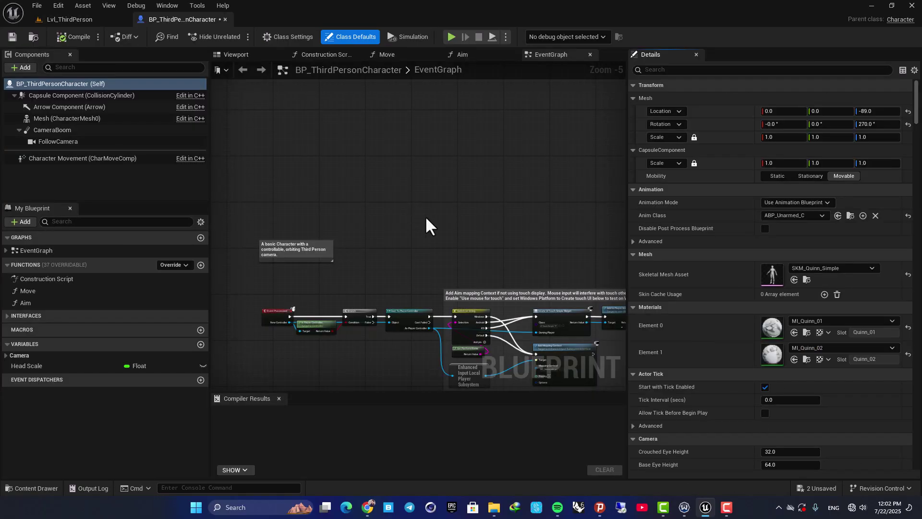
{"action": "right_click_drag", "start_coordinate": [426, 217], "coordinate": [397, 128]}
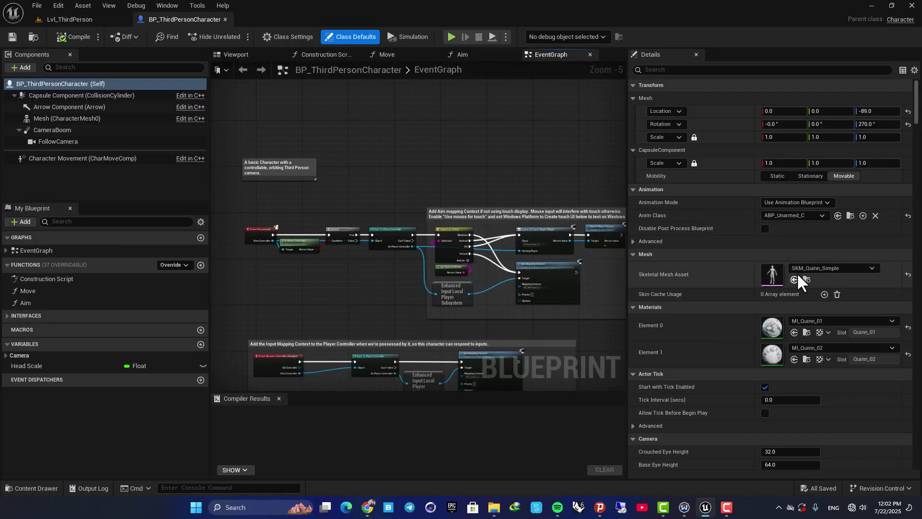
{"action": "double_click", "coordinate": [767, 274]}
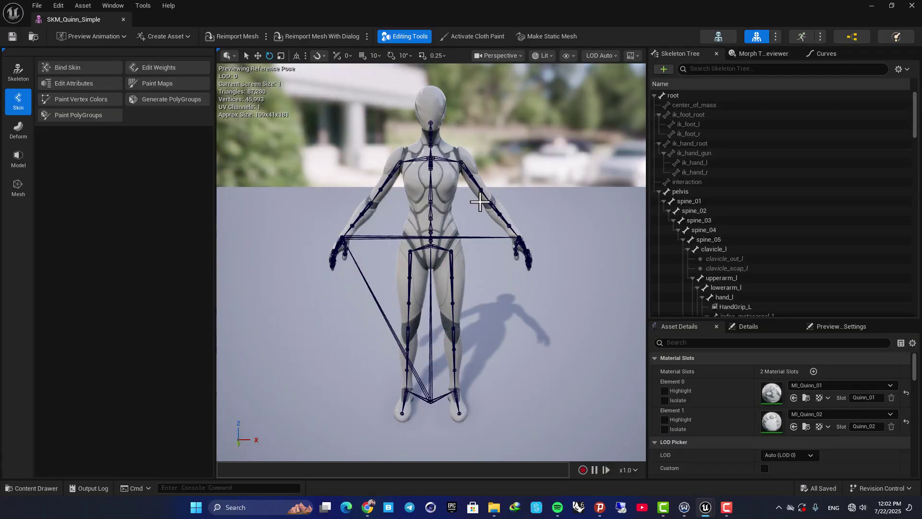
Step: Try to enlarge the head bone of SKM_Quinn_Simple with the scale tool, save the mesh and close its editor
{"action": "right_click_drag", "start_coordinate": [480, 202], "coordinate": [408, 202]}
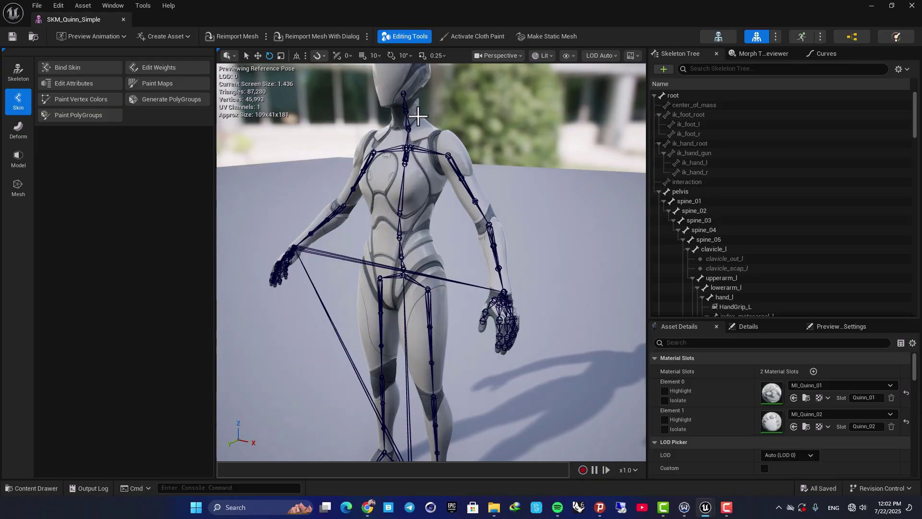
{"action": "left_click", "coordinate": [403, 93]}
{"action": "mouse_move", "coordinate": [452, 266]}
{"action": "right_mouse_down"}
{"action": "mouse_move", "coordinate": [451, 206]}
{"action": "mouse_move", "coordinate": [432, 297]}
{"action": "mouse_move", "coordinate": [451, 259]}
{"action": "right_mouse_up"}
{"action": "key", "text": "r"}
{"action": "left_click_drag", "start_coordinate": [422, 202], "coordinate": [468, 235]}
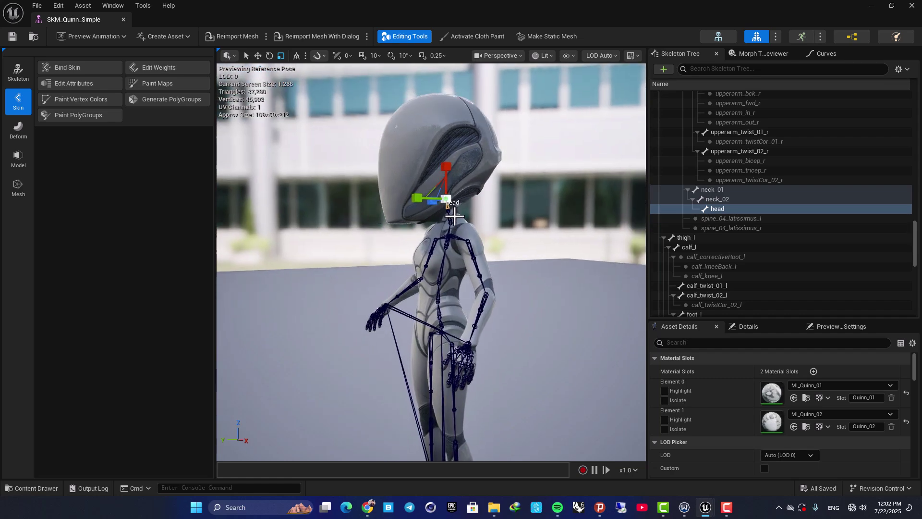
{"action": "left_click", "coordinate": [11, 40]}
{"action": "middle_click", "coordinate": [78, 22]}
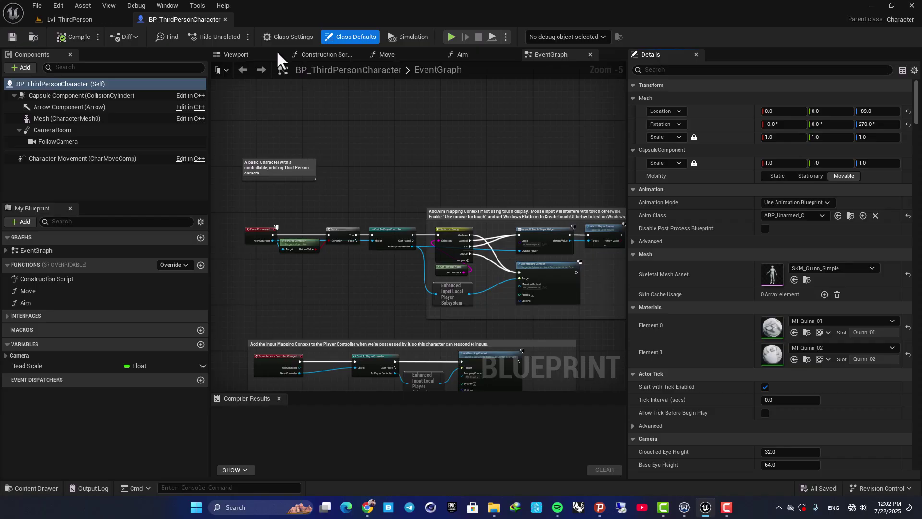
Step: Play Lvl_ThirdPerson and move the character forward to check its head size, and stop the play session
{"action": "left_click", "coordinate": [57, 21]}
{"action": "key", "text": "alt+p"}
{"action": "key", "text": "w"}
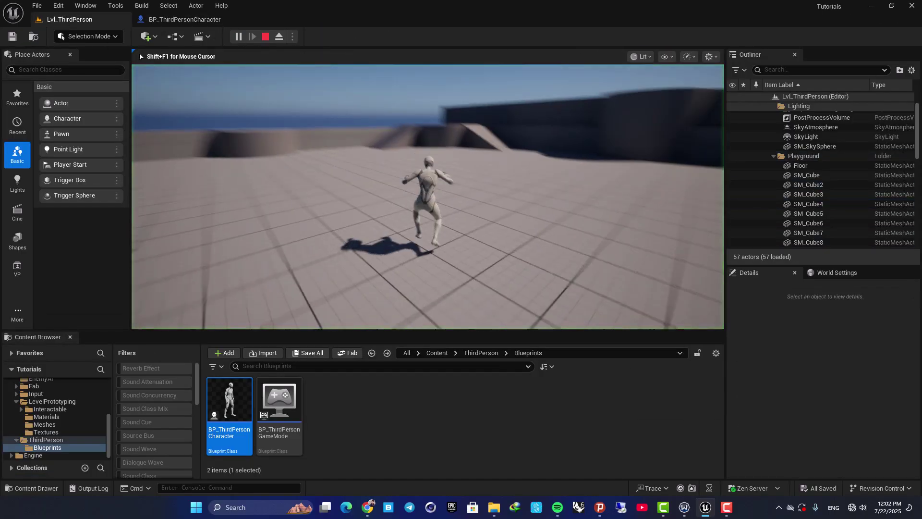
{"action": "key", "text": "Escape"}
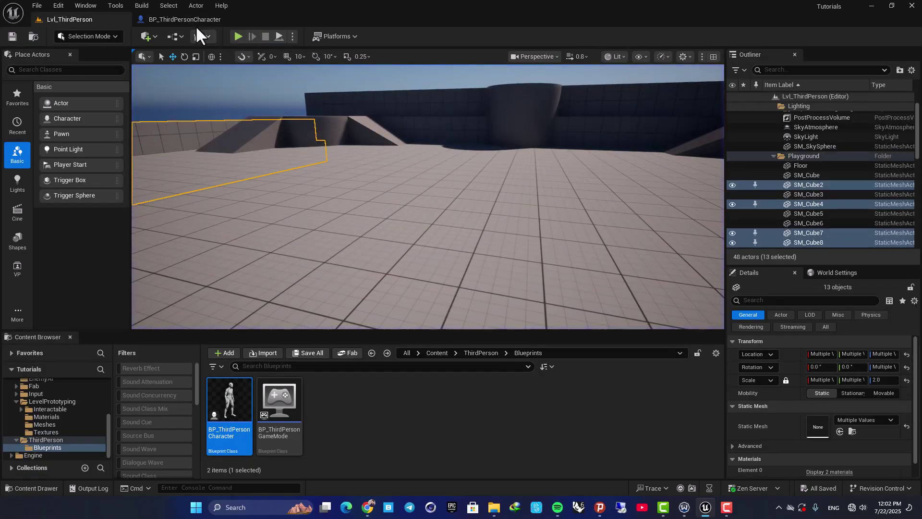
Step: Reopen SKM_Quinn_Simple from the character blueprint to check the head bone's scale, and close the mesh editor
{"action": "left_click", "coordinate": [184, 19]}
{"action": "double_click", "coordinate": [766, 278]}
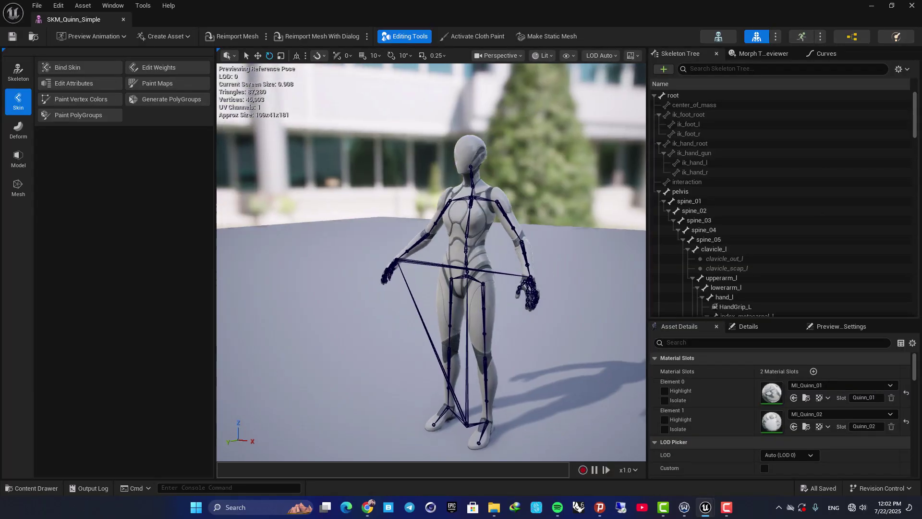
{"action": "middle_click", "coordinate": [48, 22]}
Step: Locate the character's Anim Class asset in the project content and open the ABP_Unarmed AnimGraph around the Output Pose node
{"action": "right_click_drag", "start_coordinate": [466, 211], "coordinate": [384, 136]}
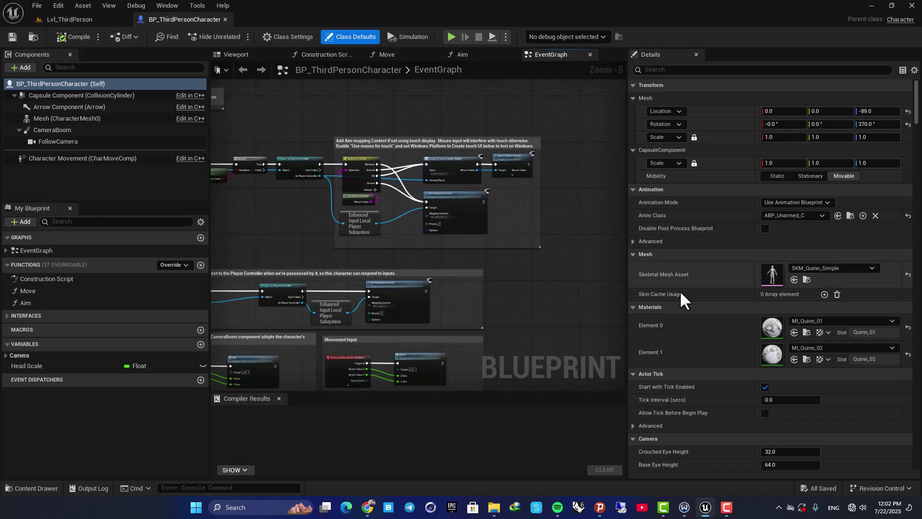
{"action": "right_click_drag", "start_coordinate": [286, 234], "coordinate": [418, 305]}
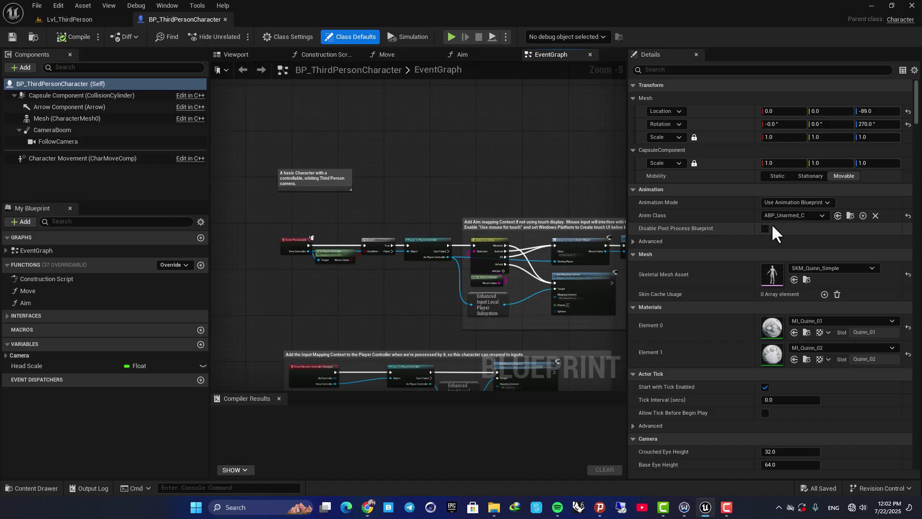
{"action": "left_click", "coordinate": [850, 216]}
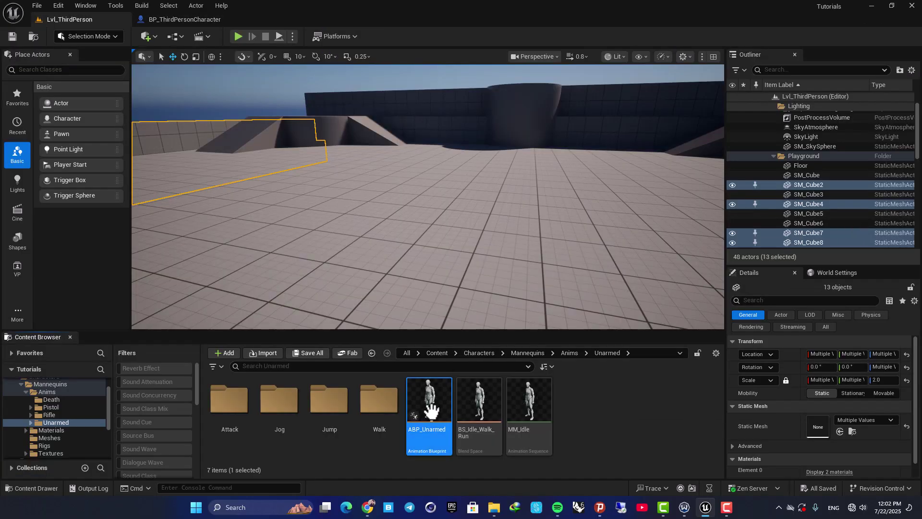
{"action": "double_click", "coordinate": [440, 384]}
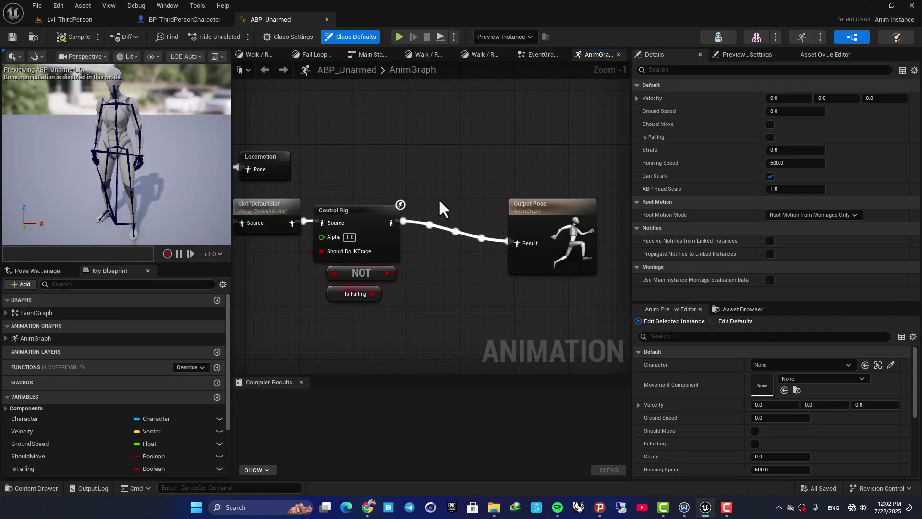
{"action": "right_click_drag", "start_coordinate": [448, 209], "coordinate": [573, 214]}
{"action": "scroll", "coordinate": [573, 214], "scroll_direction": "down", "scroll_amount": 4}
{"action": "right_click_drag", "start_coordinate": [541, 187], "coordinate": [407, 189]}
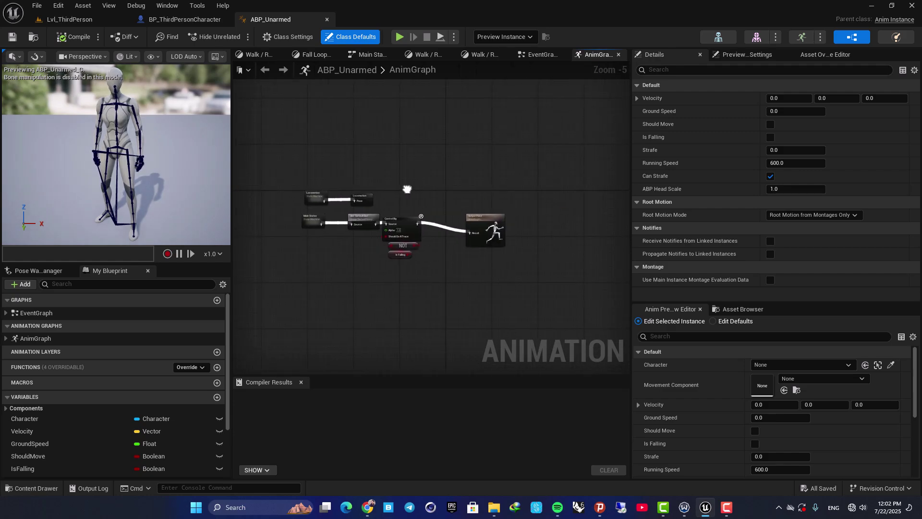
{"action": "scroll", "coordinate": [408, 188], "scroll_direction": "up", "scroll_amount": 3}
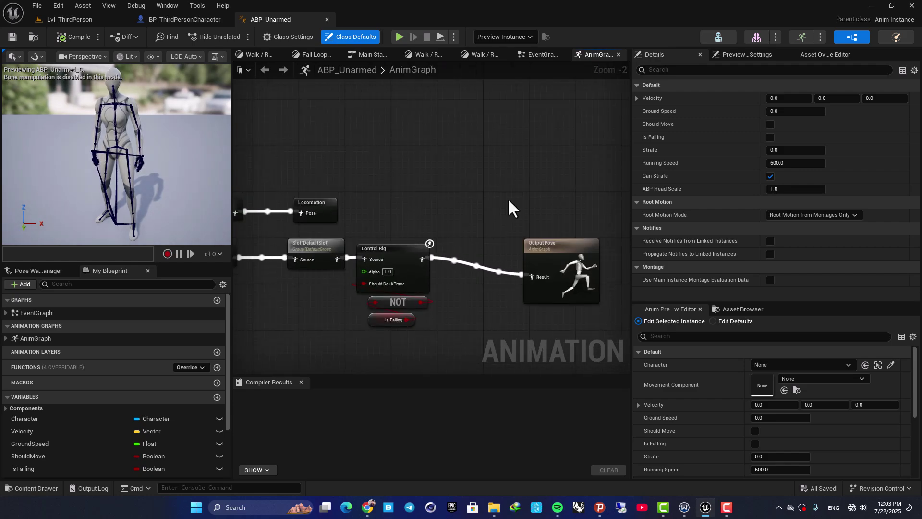
Step: Examine the AnimGraph's node chain and the Locomotion state machine's Walk / Run graph, and return to the AnimGraph
{"action": "left_click_drag", "start_coordinate": [547, 250], "coordinate": [530, 244]}
{"action": "right_click_drag", "start_coordinate": [517, 270], "coordinate": [588, 217]}
{"action": "left_click", "coordinate": [482, 149]}
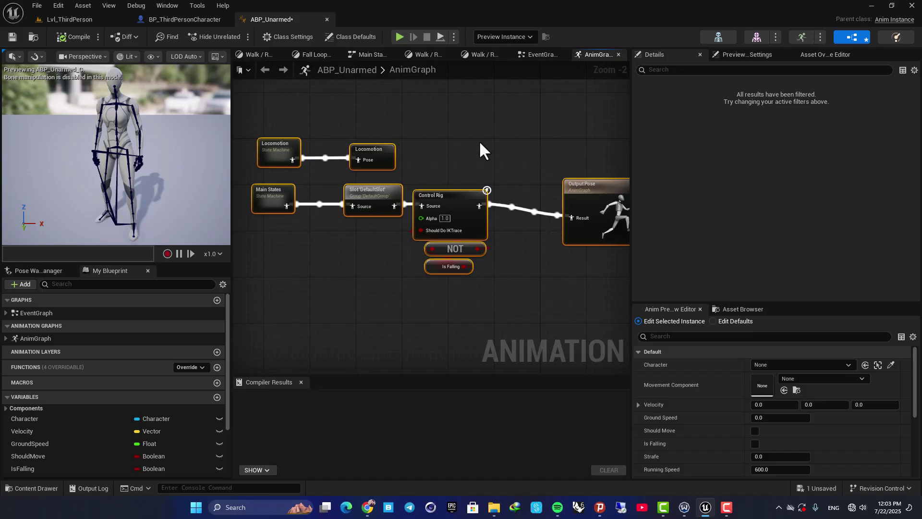
{"action": "right_click_drag", "start_coordinate": [481, 148], "coordinate": [358, 153]}
{"action": "left_click", "coordinate": [528, 57]}
{"action": "left_click", "coordinate": [475, 55]}
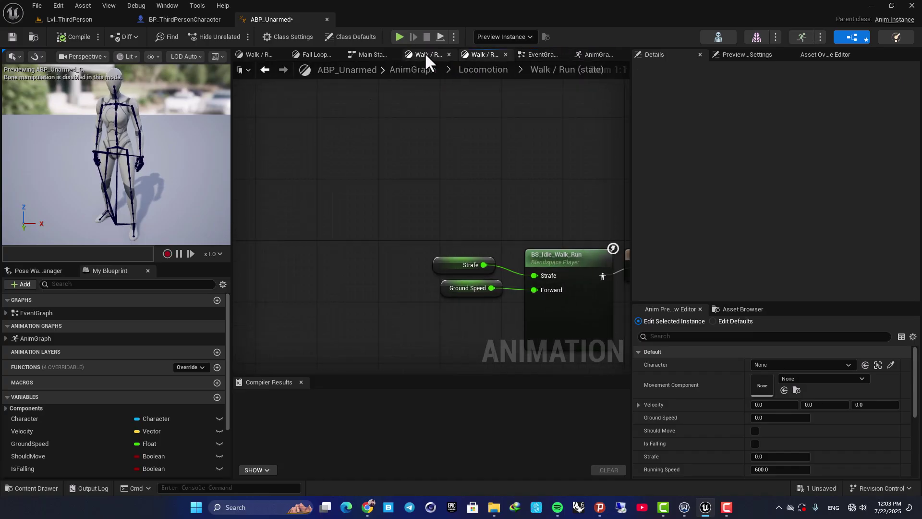
{"action": "left_click", "coordinate": [425, 55]}
{"action": "left_click", "coordinate": [468, 71]}
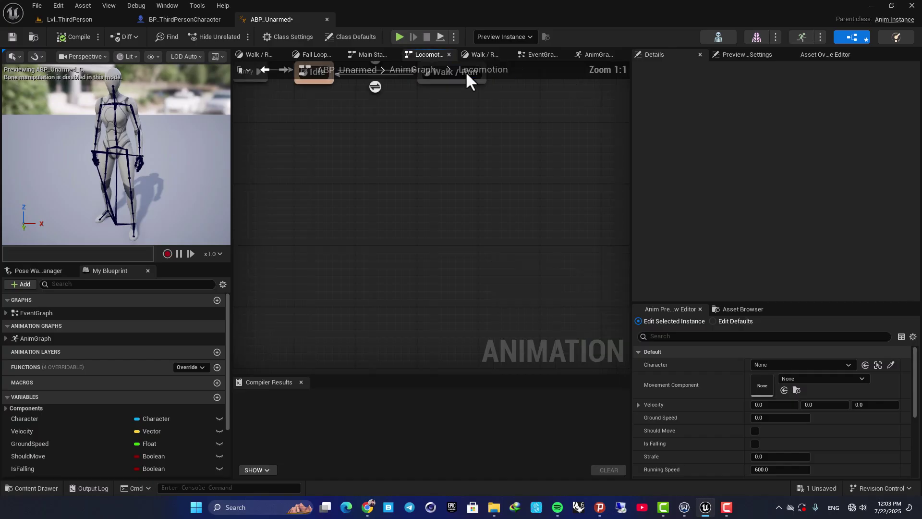
{"action": "left_click", "coordinate": [416, 70]}
{"action": "right_click_drag", "start_coordinate": [386, 167], "coordinate": [411, 156]}
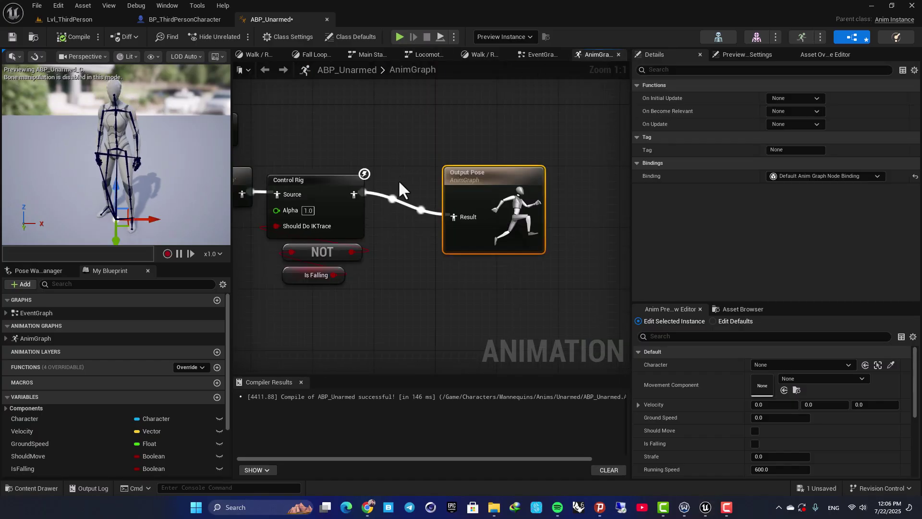
Step: Move the Output Pose node farther from the Control Rig node and break the link between them
{"action": "left_click_drag", "start_coordinate": [454, 182], "coordinate": [573, 172]}
{"action": "scroll", "coordinate": [463, 136], "scroll_direction": "down", "scroll_amount": 2}
{"action": "right_click_drag", "start_coordinate": [462, 136], "coordinate": [396, 153]}
{"action": "scroll", "coordinate": [413, 178], "scroll_direction": "up", "scroll_amount": 2}
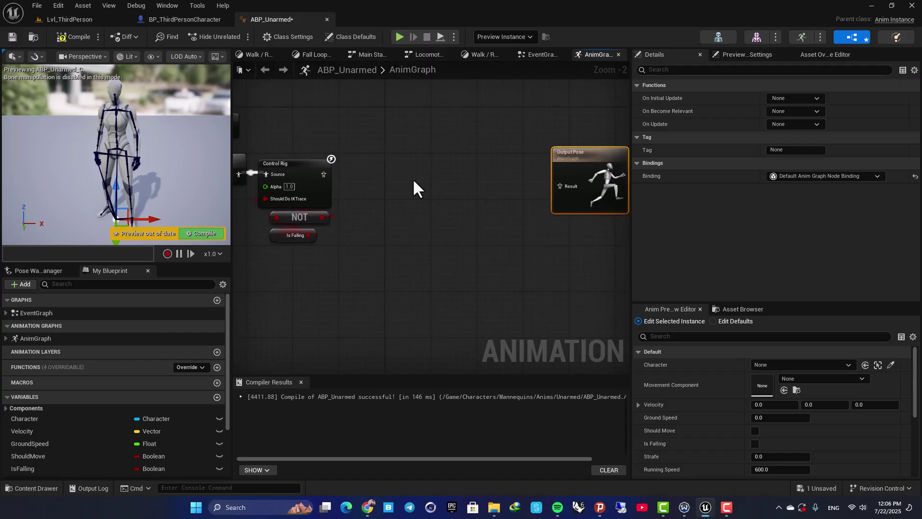
Step: Add a Transform (Modify) Bone node in the gap between the Control Rig and Output Pose nodes
{"action": "right_click", "coordinate": [407, 164]}
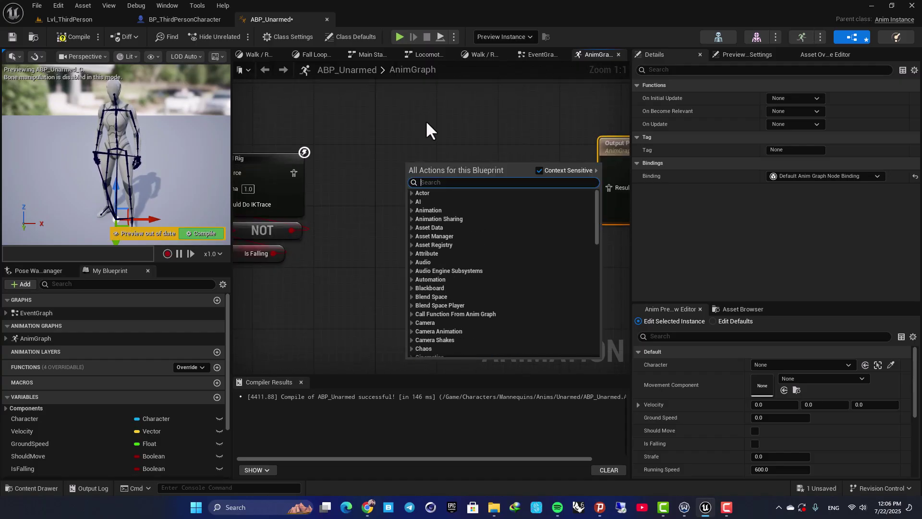
{"action": "type", "text": "trans"}
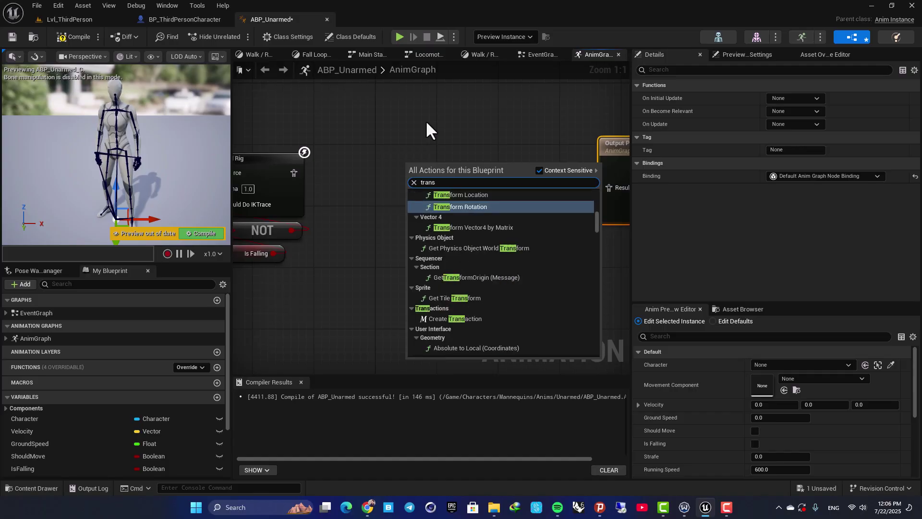
{"action": "type", "text": "form"}
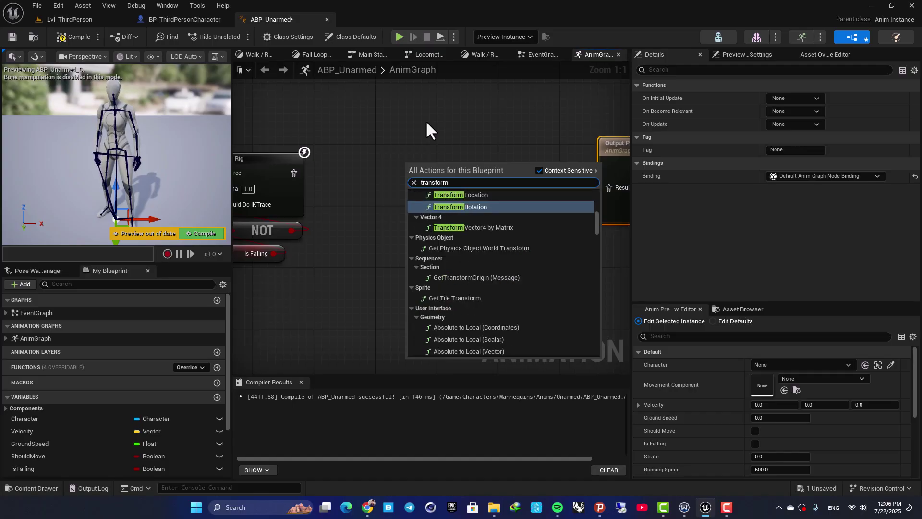
{"action": "type", "text": " bone"}
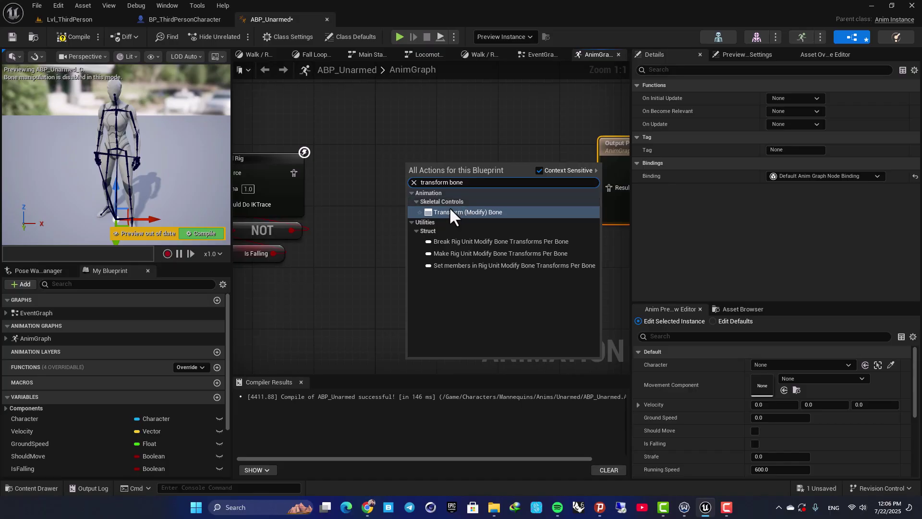
{"action": "left_click", "coordinate": [480, 212]}
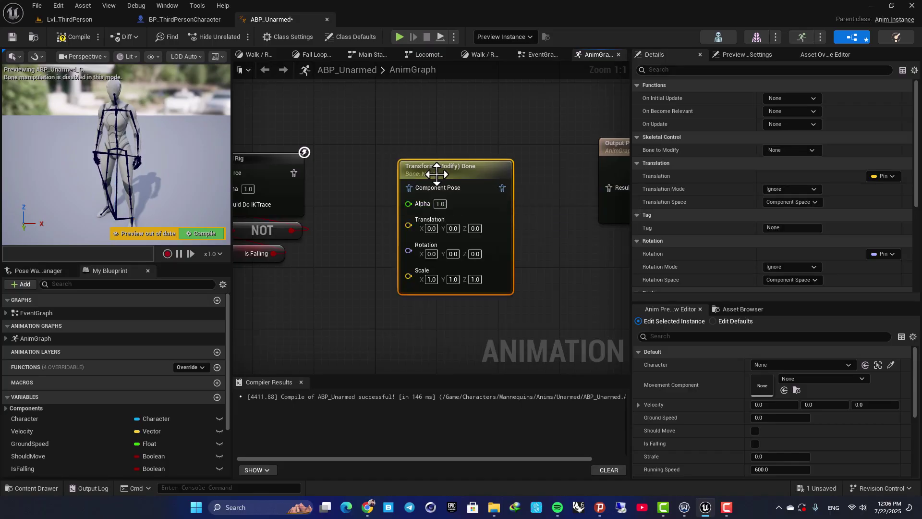
{"action": "left_click_drag", "start_coordinate": [437, 175], "coordinate": [460, 168]}
Step: Wire Control Rig through Transform (Modify) Bone into Output Pose, spacing out the Output Pose and Component To Local nodes
{"action": "left_click_drag", "start_coordinate": [296, 174], "coordinate": [431, 180]}
{"action": "right_click_drag", "start_coordinate": [533, 188], "coordinate": [439, 217]}
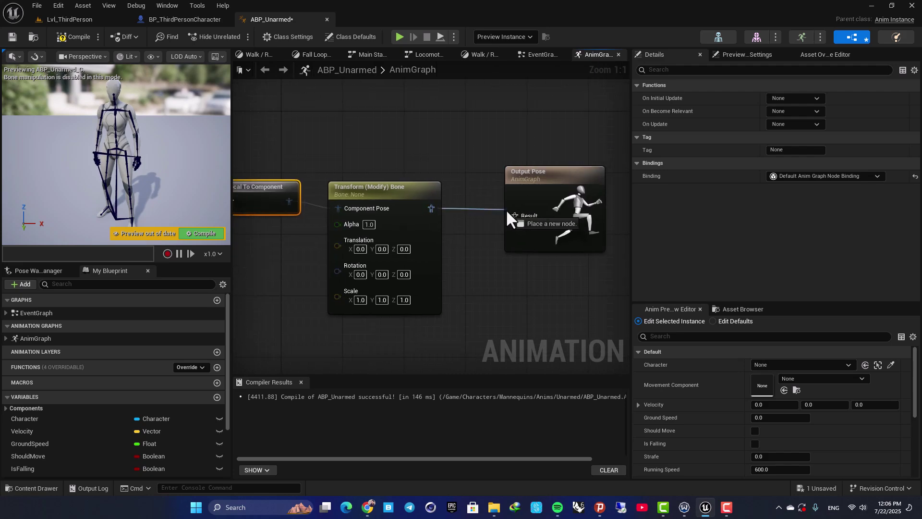
{"action": "left_click_drag", "start_coordinate": [505, 208], "coordinate": [513, 216]}
{"action": "left_click_drag", "start_coordinate": [529, 176], "coordinate": [582, 166]}
{"action": "left_click_drag", "start_coordinate": [462, 182], "coordinate": [515, 182]}
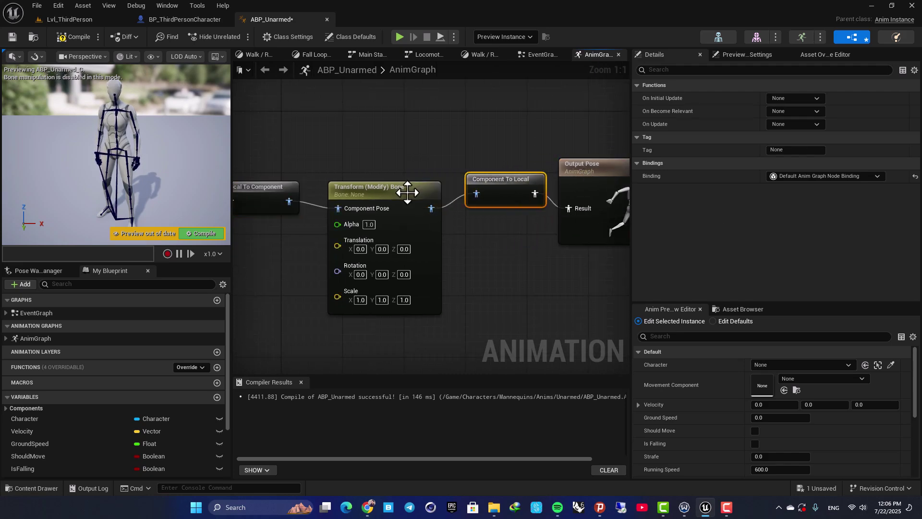
Step: Review the Transform (Modify) Bone node's settings and select the preview character's head bone to check its name
{"action": "left_click", "coordinate": [409, 190]}
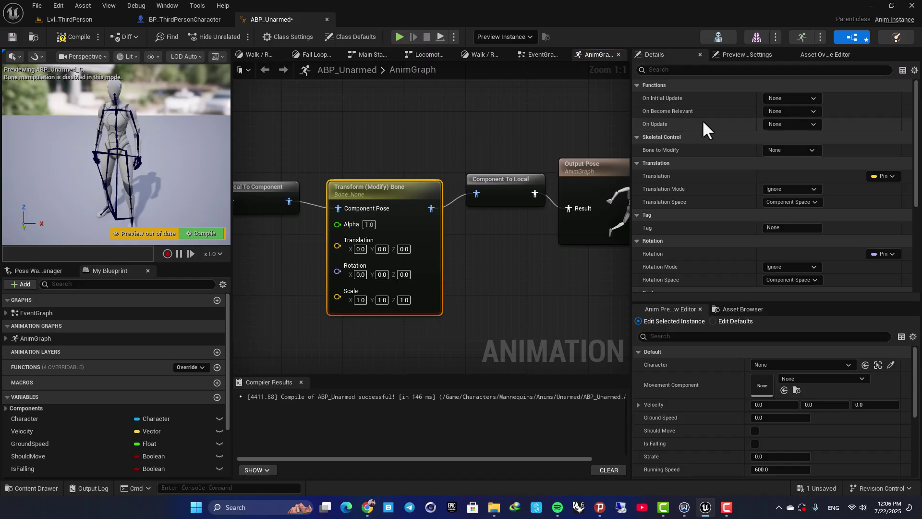
{"action": "scroll", "coordinate": [685, 161], "scroll_direction": "down", "scroll_amount": 2}
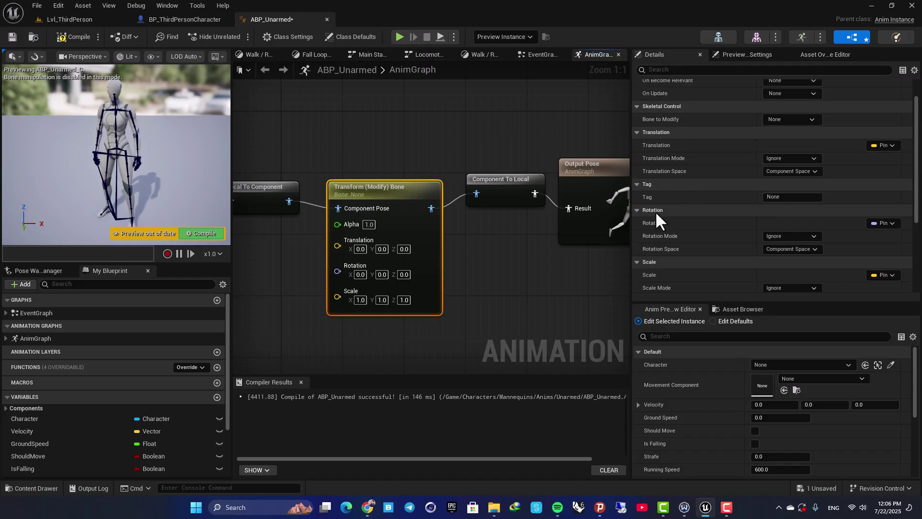
{"action": "scroll", "coordinate": [657, 213], "scroll_direction": "down", "scroll_amount": 4}
{"action": "scroll", "coordinate": [677, 214], "scroll_direction": "up", "scroll_amount": 2}
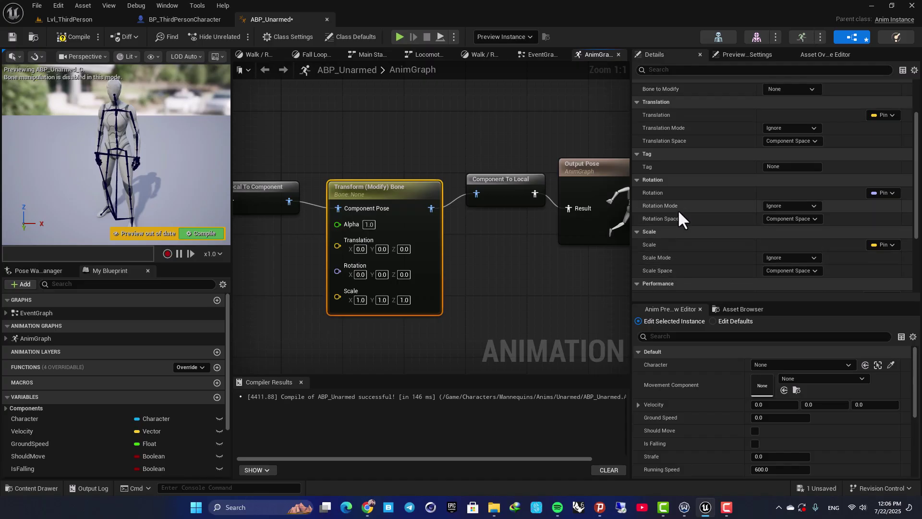
{"action": "key", "text": "w"}
{"action": "right_click_drag", "start_coordinate": [115, 110], "coordinate": [168, 125]}
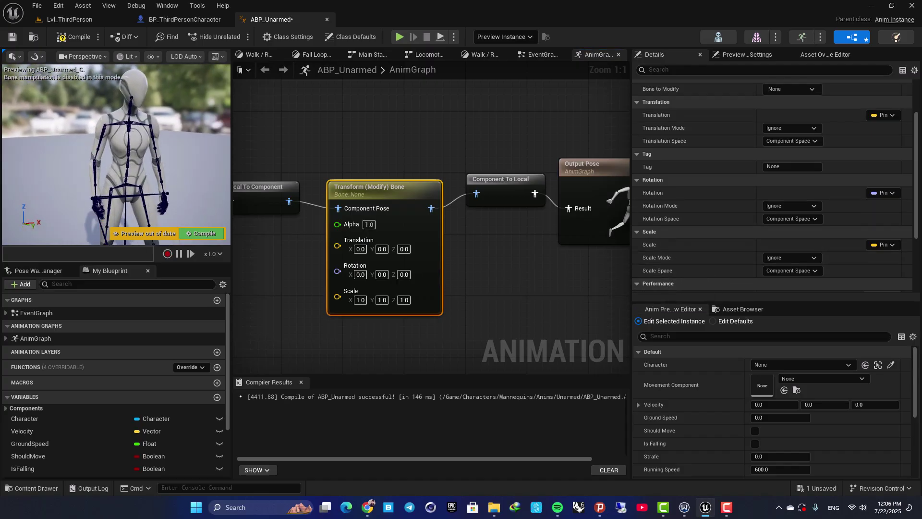
{"action": "left_click", "coordinate": [131, 97]}
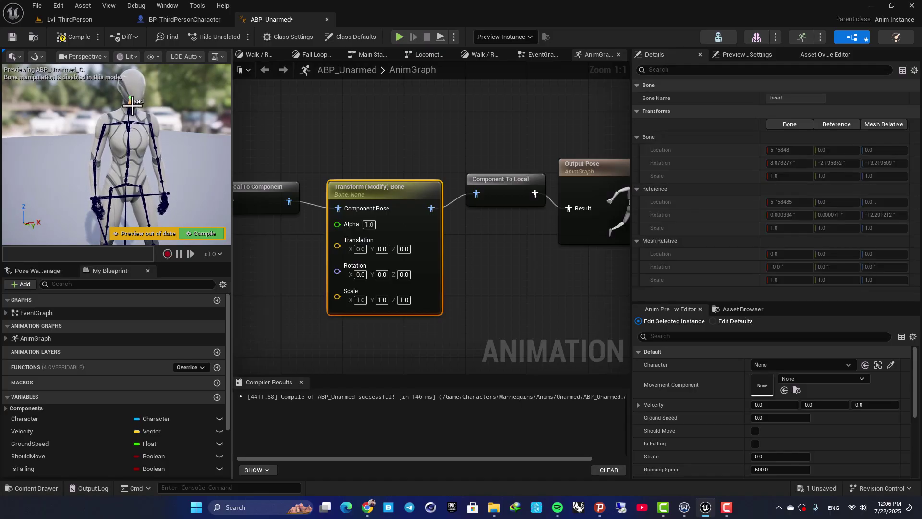
Step: Set the Transform (Modify) Bone node's Bone to Modify to head
{"action": "left_click", "coordinate": [437, 189]}
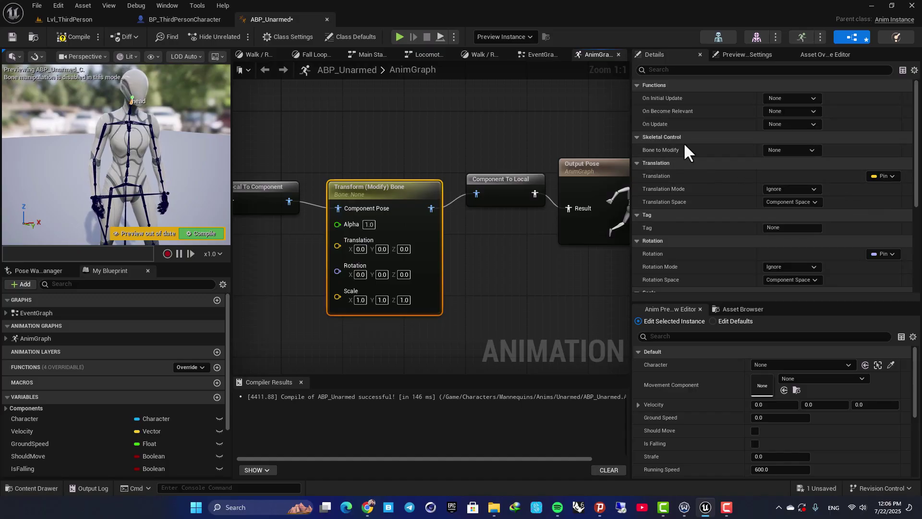
{"action": "left_click", "coordinate": [790, 151]}
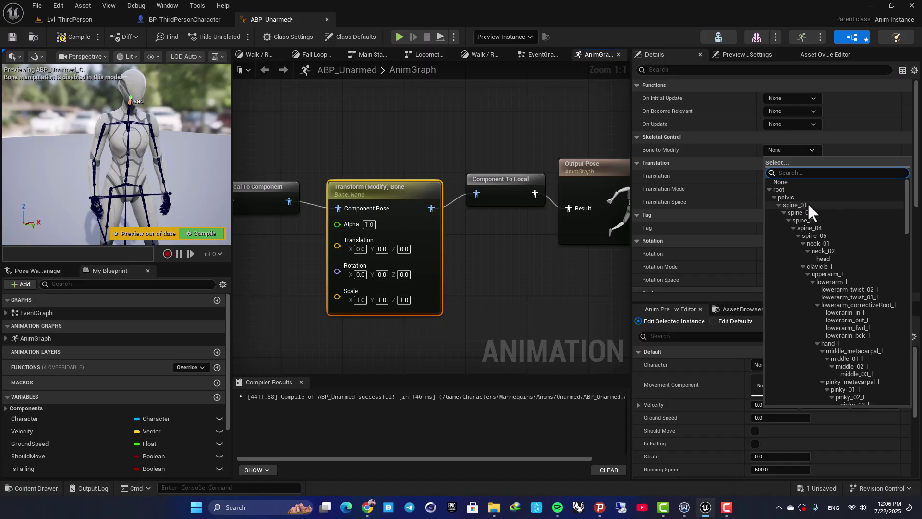
{"action": "left_click", "coordinate": [823, 259]}
{"action": "left_click", "coordinate": [548, 260]}
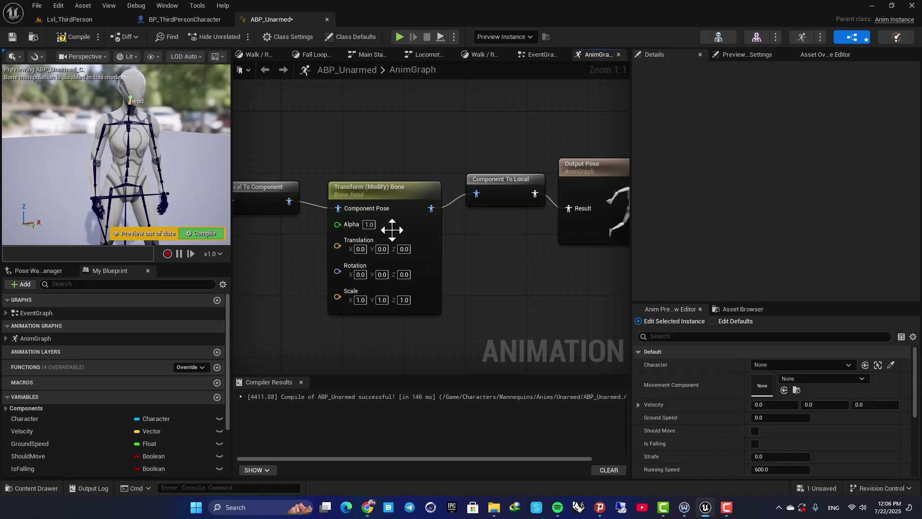
Step: Set the Transform (Modify) Bone node's scale to 2.0 on X, Y and Z, and compile the blueprint
{"action": "left_click", "coordinate": [363, 190]}
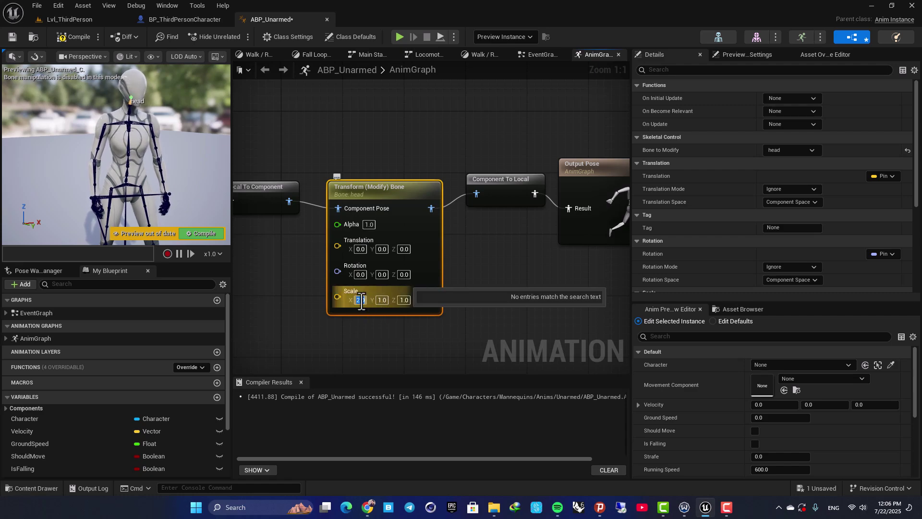
{"action": "left_click", "coordinate": [453, 256]}
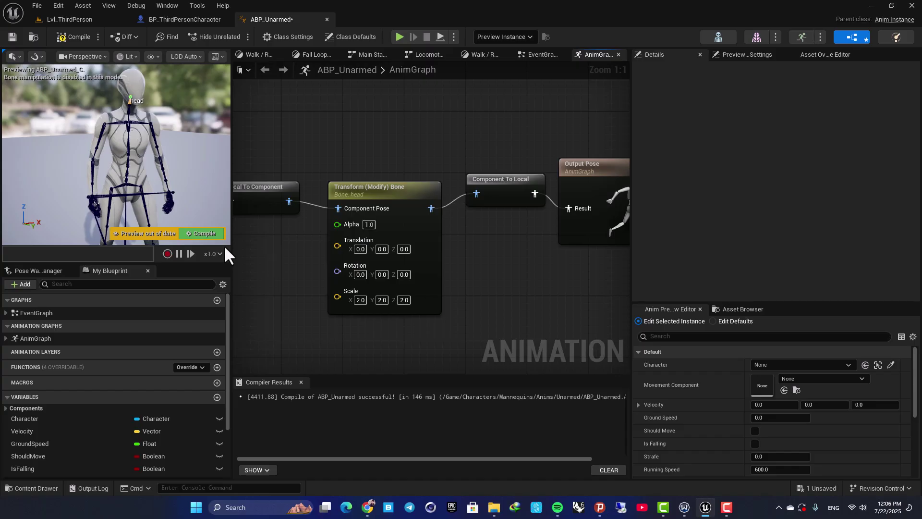
{"action": "key", "text": "F7"}
Step: Set the Transform (Modify) Bone node's Scale Mode to Add to Existing, and compile to check the preview head
{"action": "left_click", "coordinate": [384, 204]}
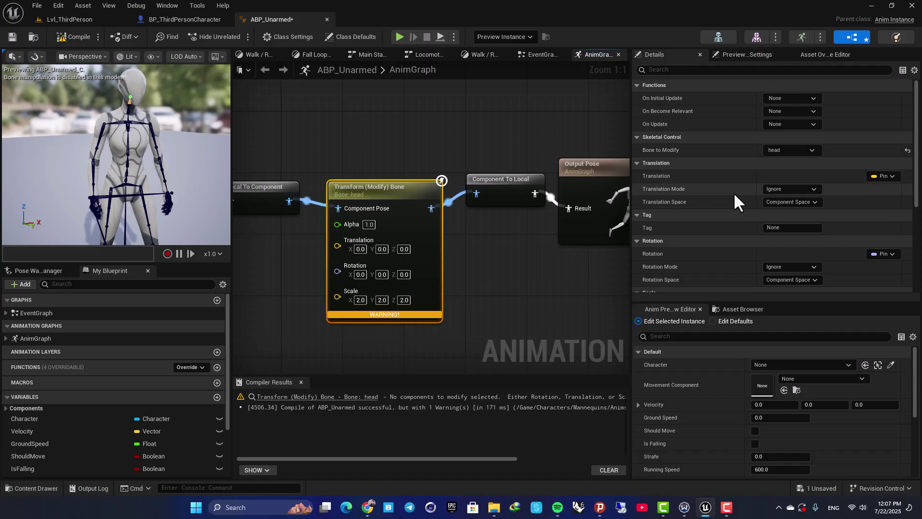
{"action": "scroll", "coordinate": [679, 206], "scroll_direction": "down", "scroll_amount": 2}
{"action": "scroll", "coordinate": [686, 202], "scroll_direction": "up", "scroll_amount": 2}
{"action": "scroll", "coordinate": [675, 178], "scroll_direction": "down", "scroll_amount": 2}
{"action": "scroll", "coordinate": [692, 256], "scroll_direction": "down", "scroll_amount": 1}
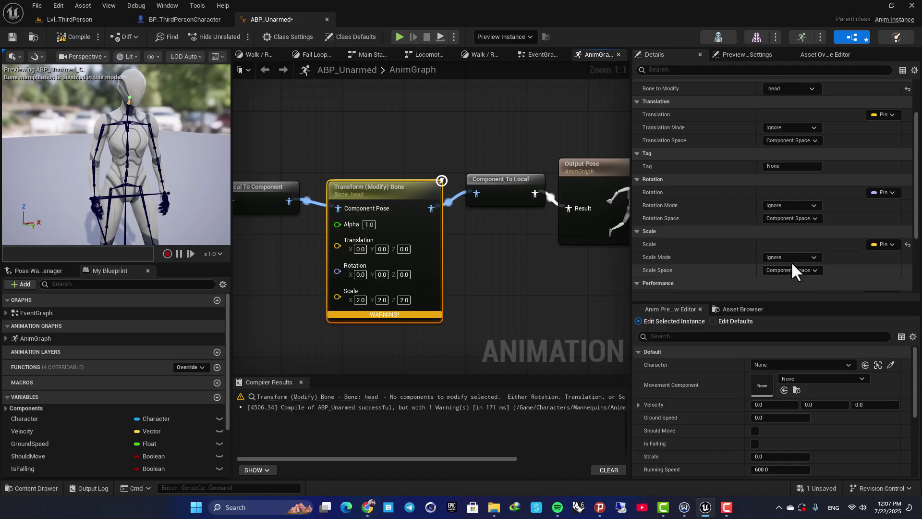
{"action": "left_click", "coordinate": [775, 257]}
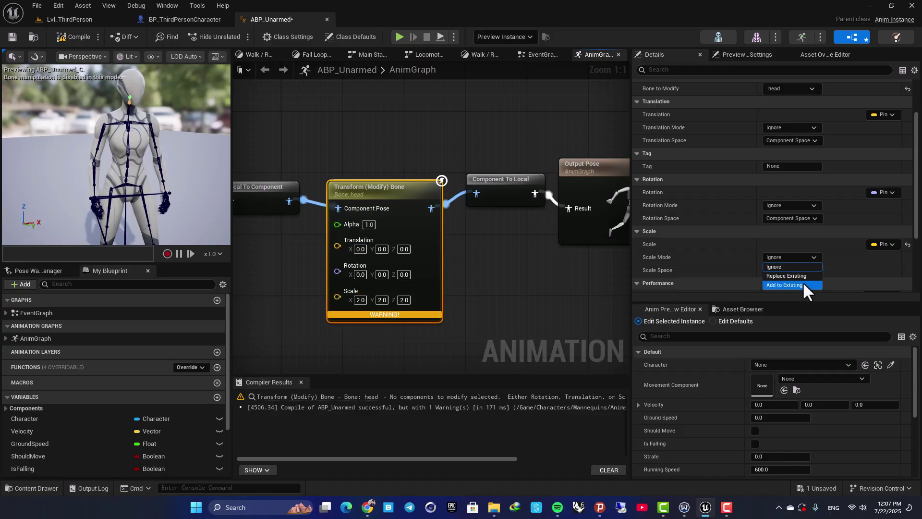
{"action": "left_click", "coordinate": [786, 285]}
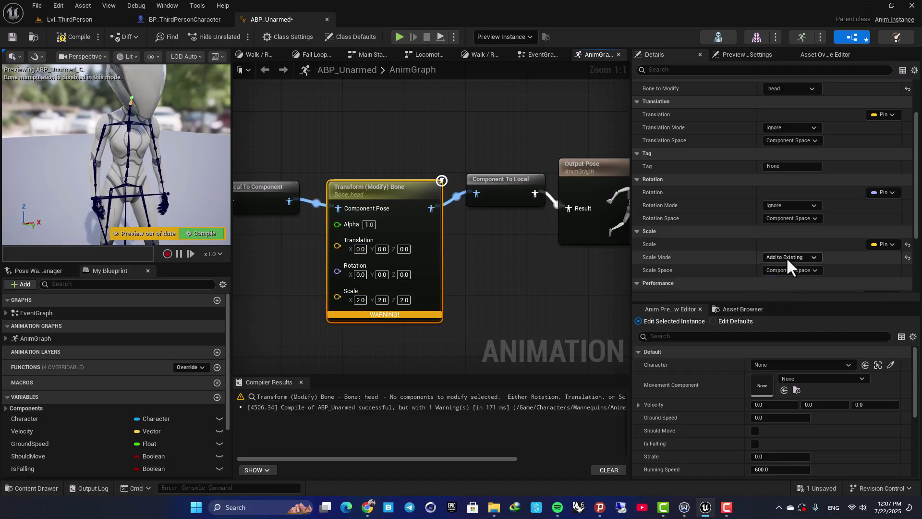
{"action": "left_click", "coordinate": [204, 232]}
{"action": "right_click_drag", "start_coordinate": [172, 197], "coordinate": [144, 202]}
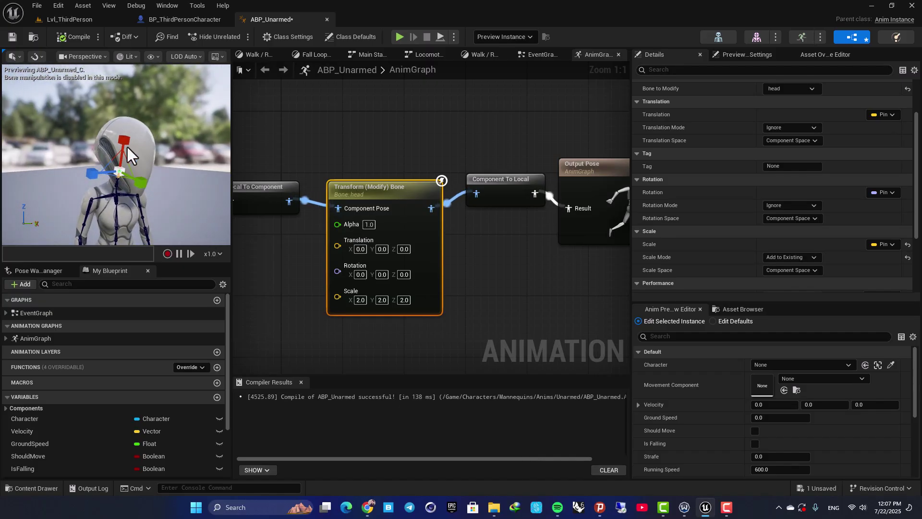
{"action": "right_click_drag", "start_coordinate": [126, 140], "coordinate": [126, 182]}
{"action": "right_click_drag", "start_coordinate": [147, 138], "coordinate": [147, 100]}
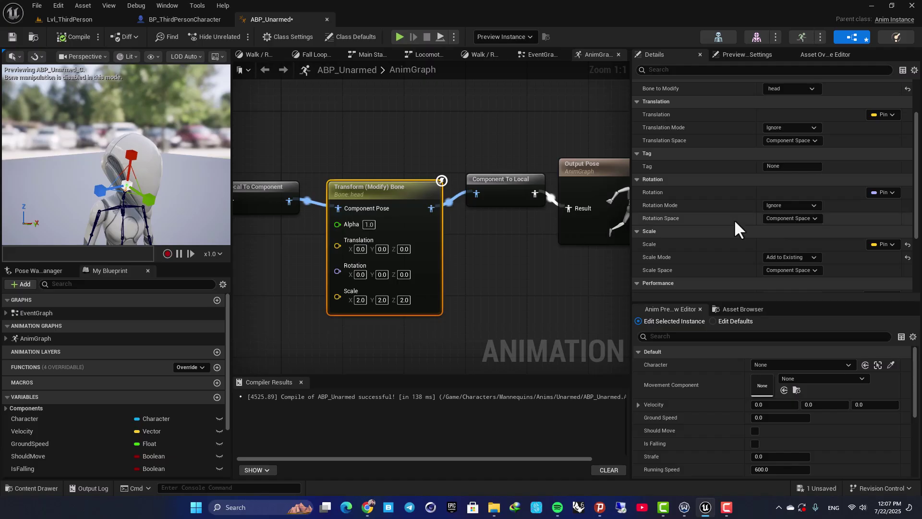
Step: Set the Transform (Modify) Bone node's Translation Mode to Add to Existing and its Z translation to 50
{"action": "scroll", "coordinate": [735, 218], "scroll_direction": "up", "scroll_amount": 3}
{"action": "left_click", "coordinate": [775, 189]}
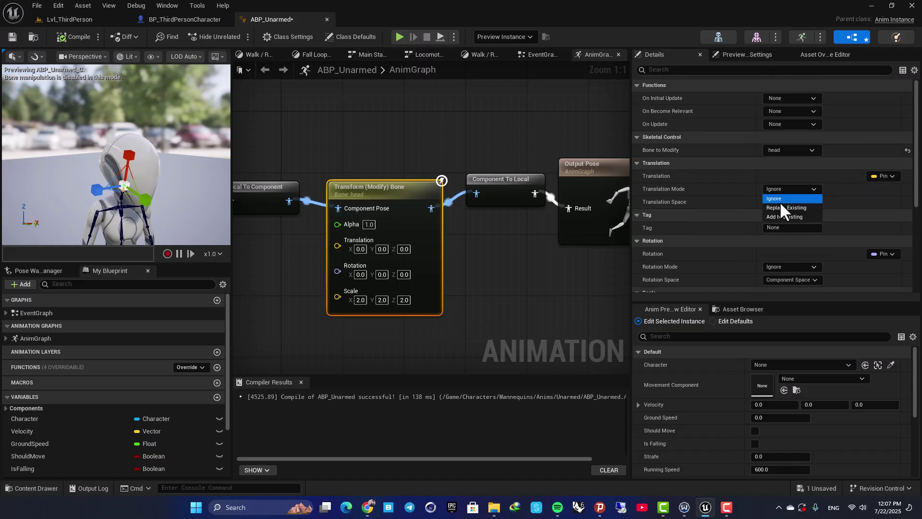
{"action": "left_click", "coordinate": [791, 217]}
{"action": "left_click", "coordinate": [403, 249]}
{"action": "type", "text": "50"}
{"action": "key", "text": "Return"}
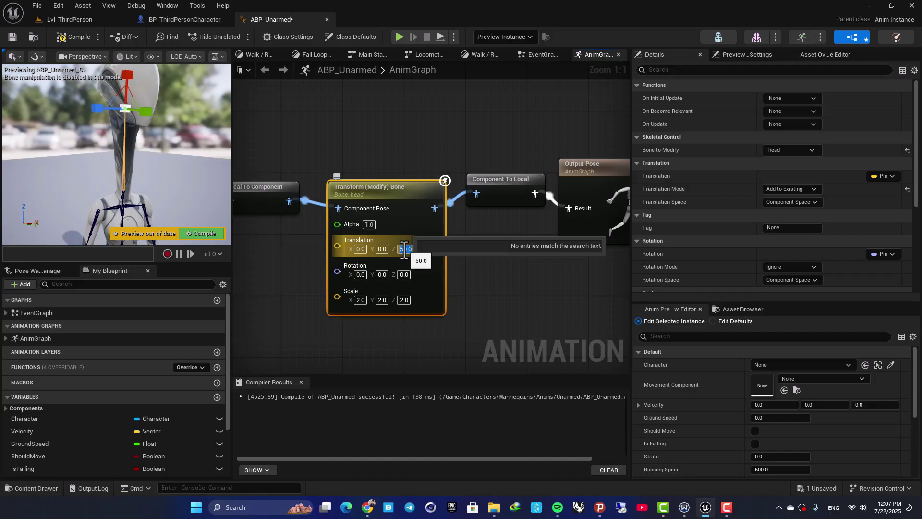
Step: Set the Transform (Modify) Bone node's Z translation to 30 and compile the blueprint
{"action": "left_click_drag", "start_coordinate": [177, 180], "coordinate": [139, 178], "text": "alt"}
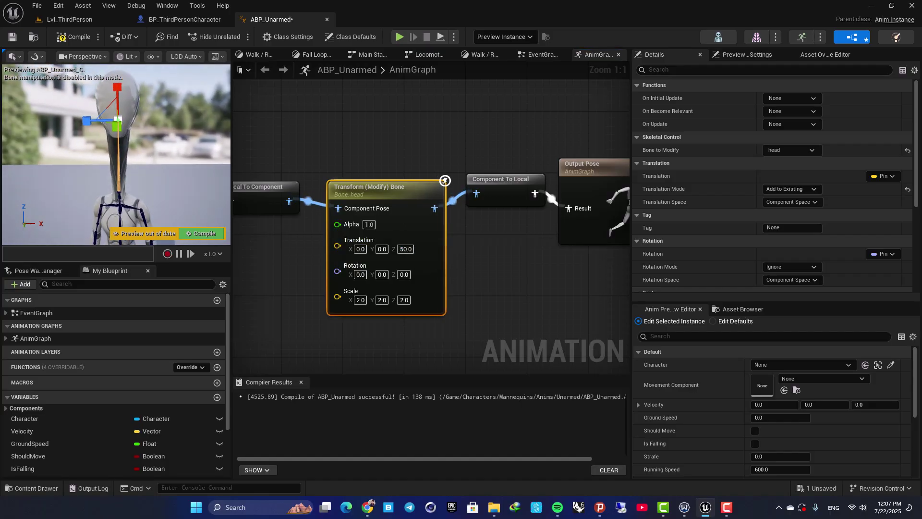
{"action": "left_click", "coordinate": [404, 248]}
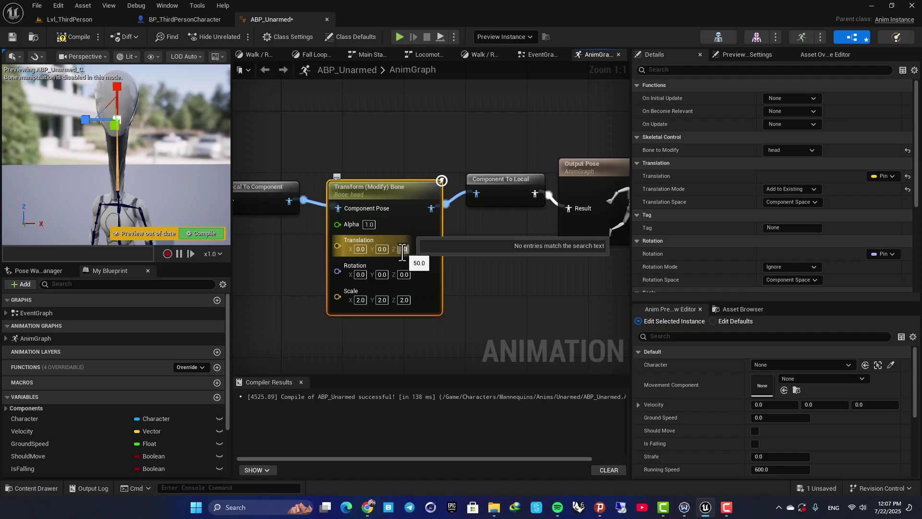
{"action": "left_click", "coordinate": [218, 235]}
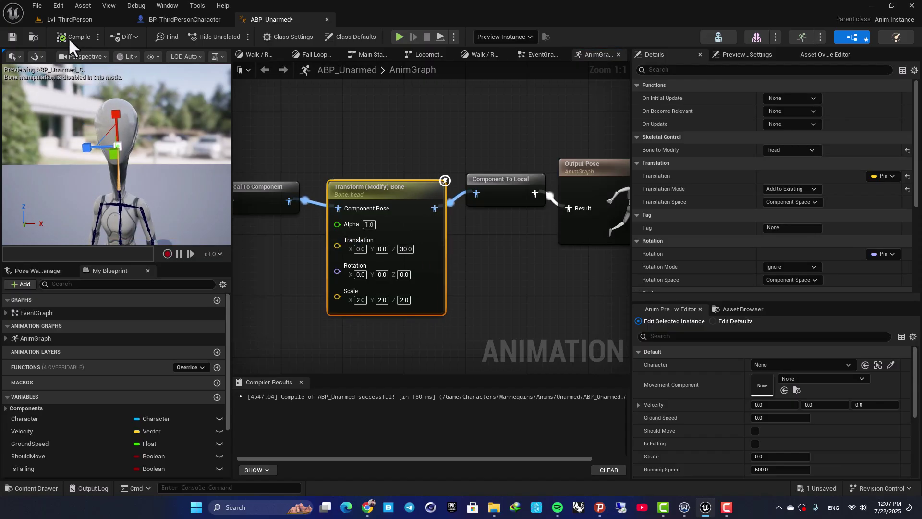
Step: Play Lvl_ThirdPerson and run the character around to check its modified head
{"action": "left_click", "coordinate": [85, 18]}
{"action": "left_click", "coordinate": [240, 38]}
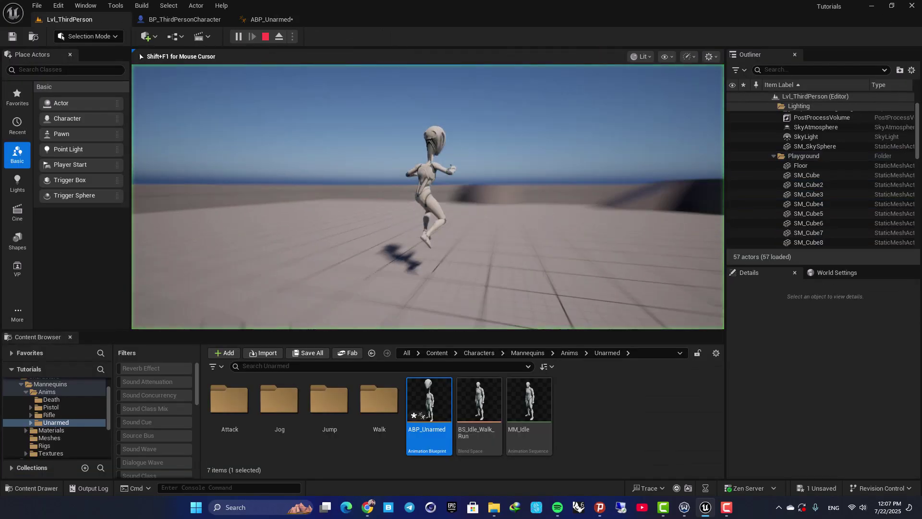
{"action": "key", "text": "w"}
{"action": "key", "text": "d"}
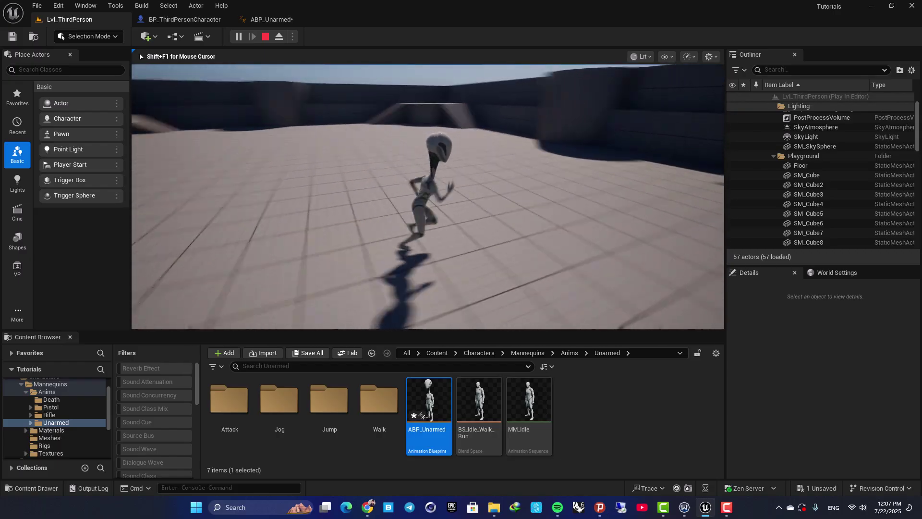
Step: Run and turn the character in Lvl_ThirdPerson to view its head from several sides, and end the play session
{"action": "key", "text": "a"}
{"action": "key", "text": "w"}
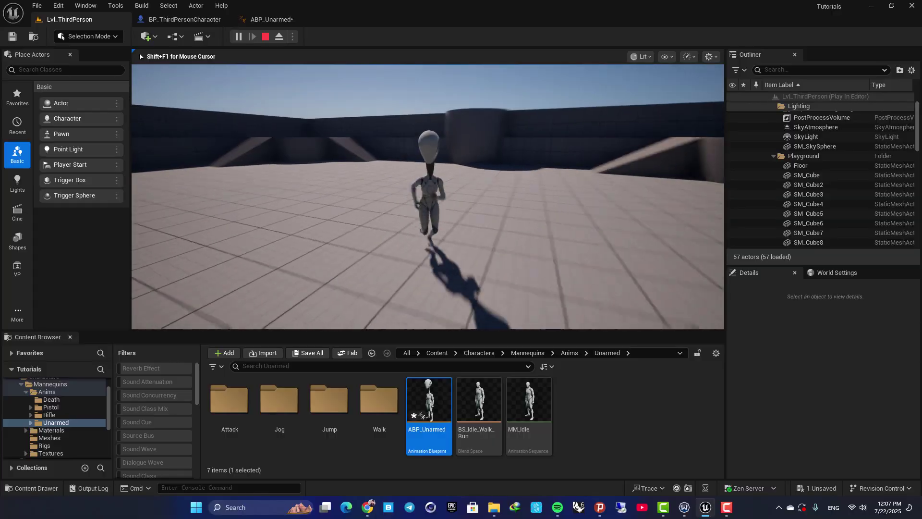
{"action": "key", "text": "d"}
{"action": "key", "text": "a"}
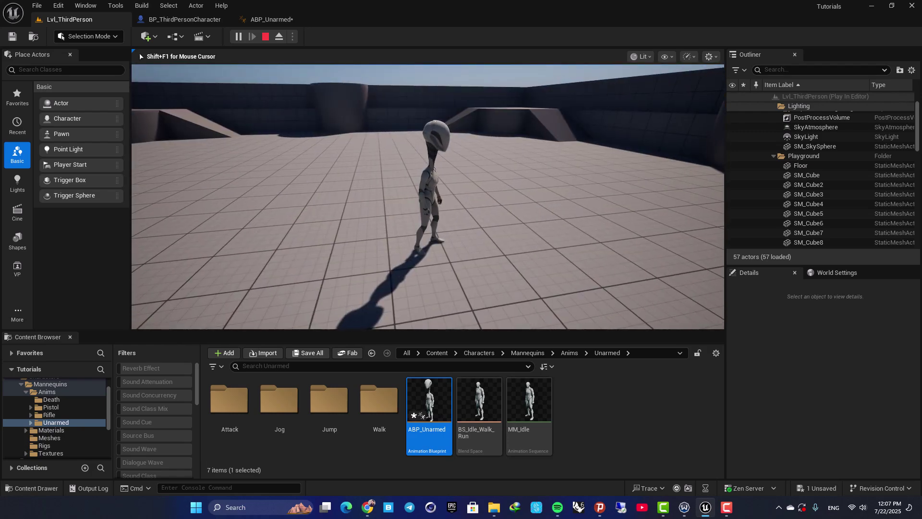
{"action": "key", "text": "a"}
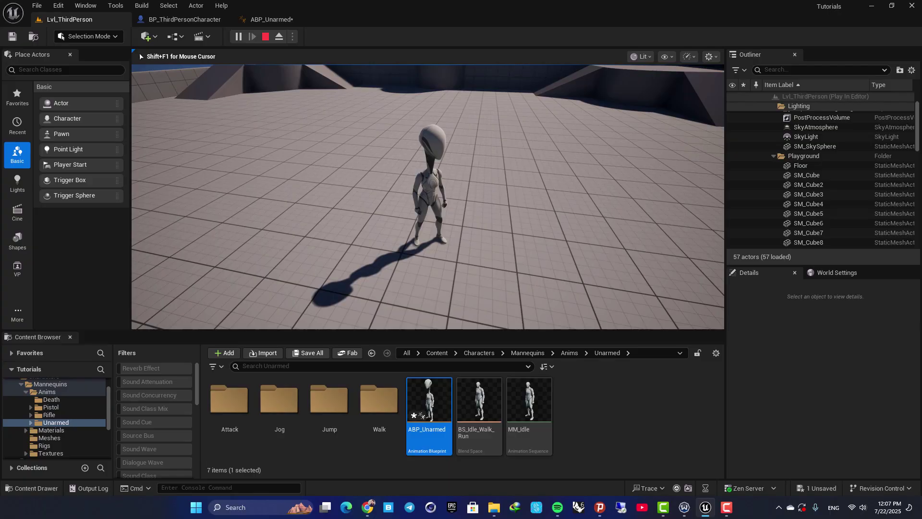
{"action": "key", "text": "Escape"}
Step: Review the BP_ThirdPersonCharacter event graph and the nodes around Transform (Modify) Bone in the ABP_Unarmed AnimGraph
{"action": "left_click", "coordinate": [173, 20]}
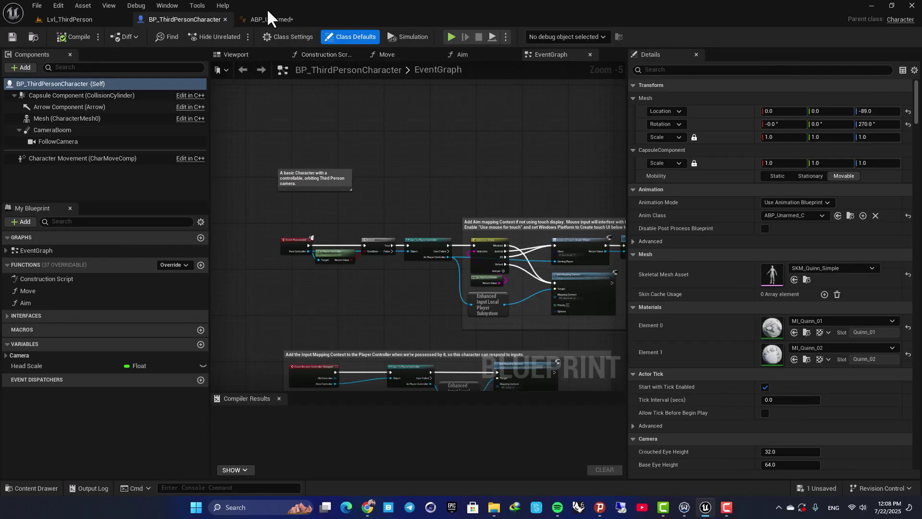
{"action": "left_click", "coordinate": [268, 19]}
{"action": "left_click", "coordinate": [197, 21]}
{"action": "scroll", "coordinate": [445, 212], "scroll_direction": "down", "scroll_amount": 2}
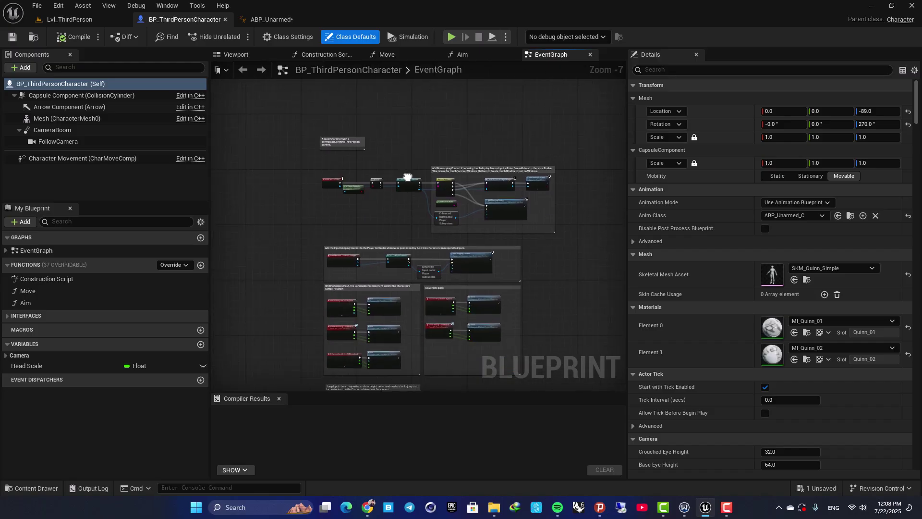
{"action": "left_click", "coordinate": [269, 19]}
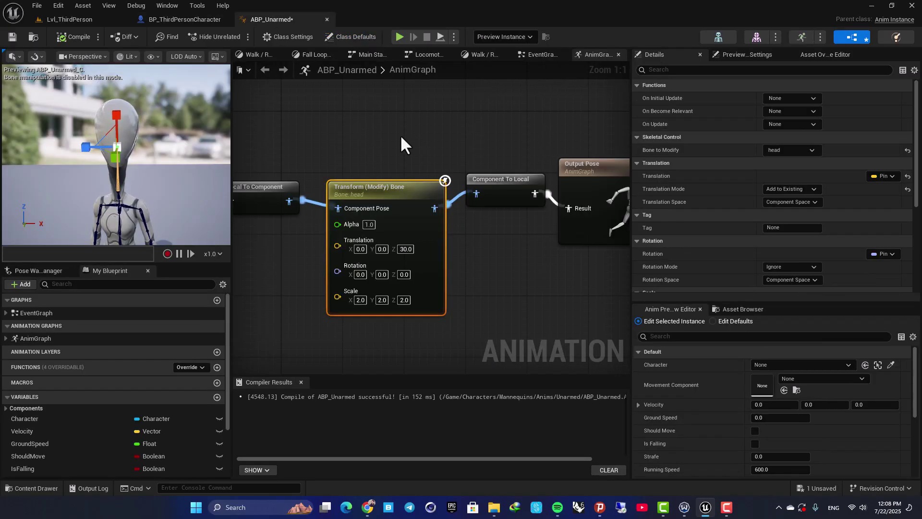
{"action": "right_click_drag", "start_coordinate": [384, 144], "coordinate": [446, 78]}
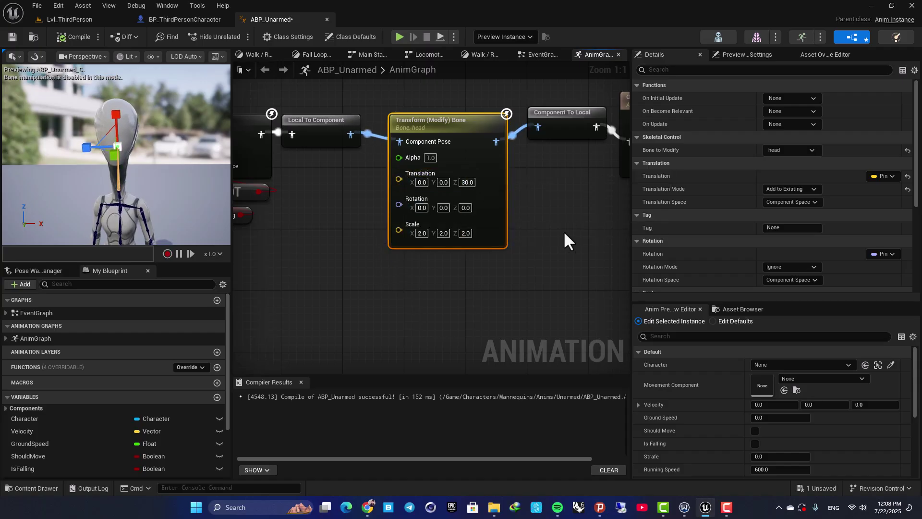
{"action": "right_click_drag", "start_coordinate": [547, 165], "coordinate": [401, 229]}
{"action": "scroll", "coordinate": [401, 229], "scroll_direction": "down", "scroll_amount": 1}
{"action": "right_click_drag", "start_coordinate": [322, 249], "coordinate": [441, 208]}
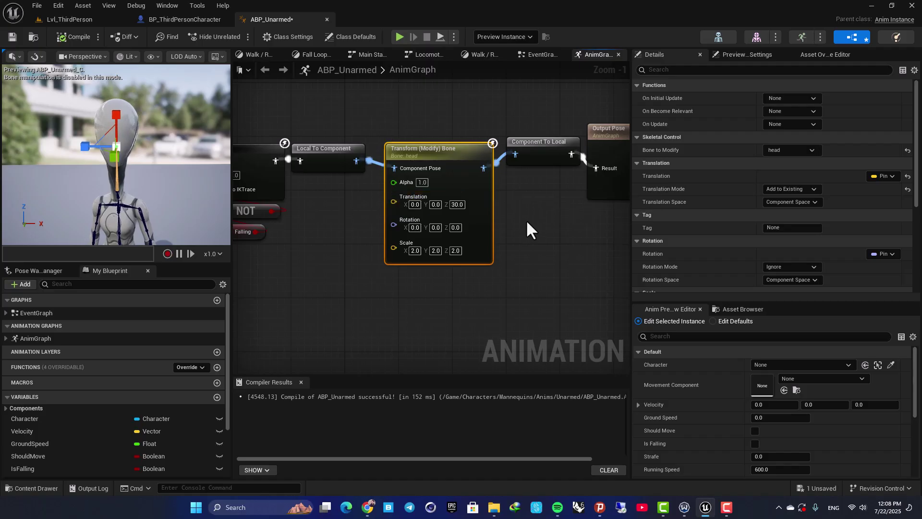
{"action": "right_click_drag", "start_coordinate": [331, 243], "coordinate": [398, 187]}
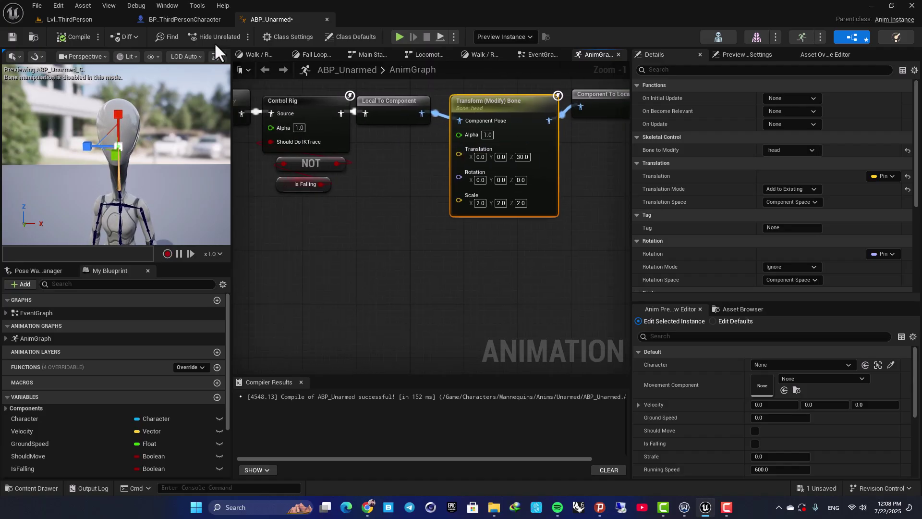
Step: Set the Transform (Modify) Bone node's Z translation to 0 and its X scale to 0
{"action": "right_click_drag", "start_coordinate": [472, 209], "coordinate": [402, 241]}
{"action": "scroll", "coordinate": [401, 240], "scroll_direction": "up", "scroll_amount": 1}
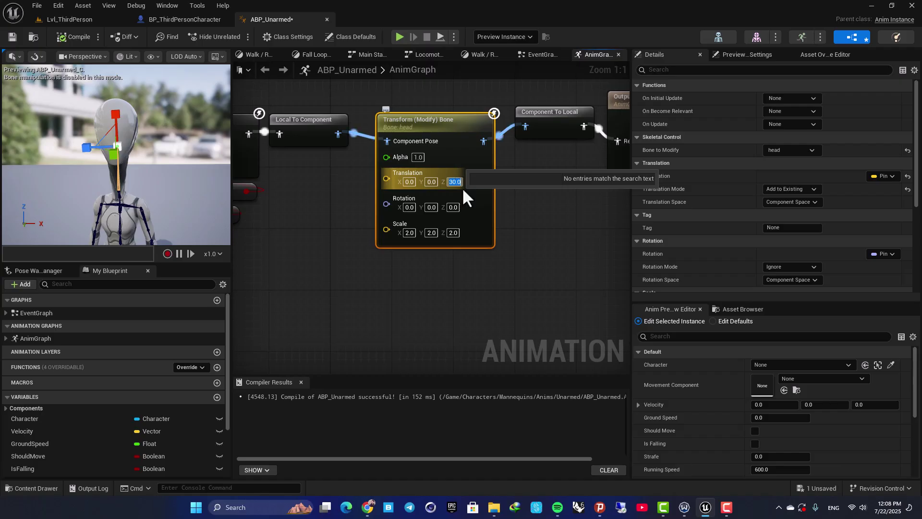
{"action": "left_click", "coordinate": [411, 232]}
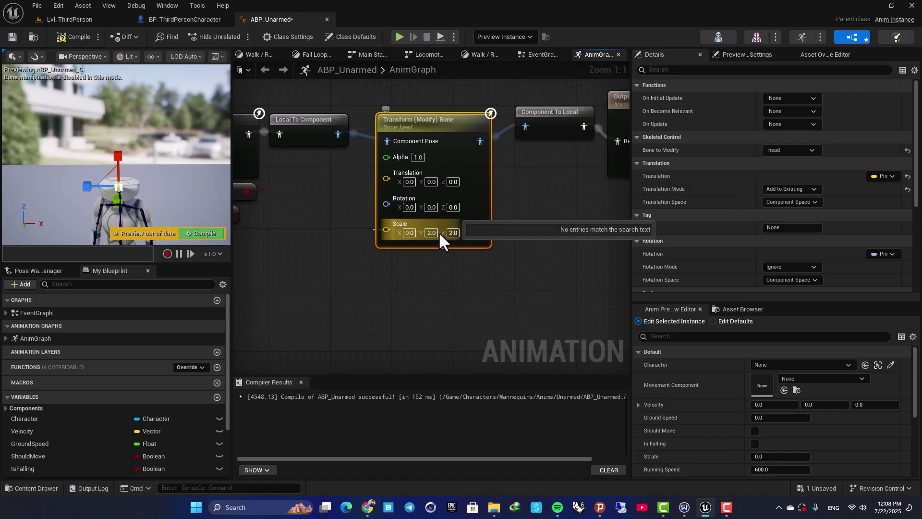